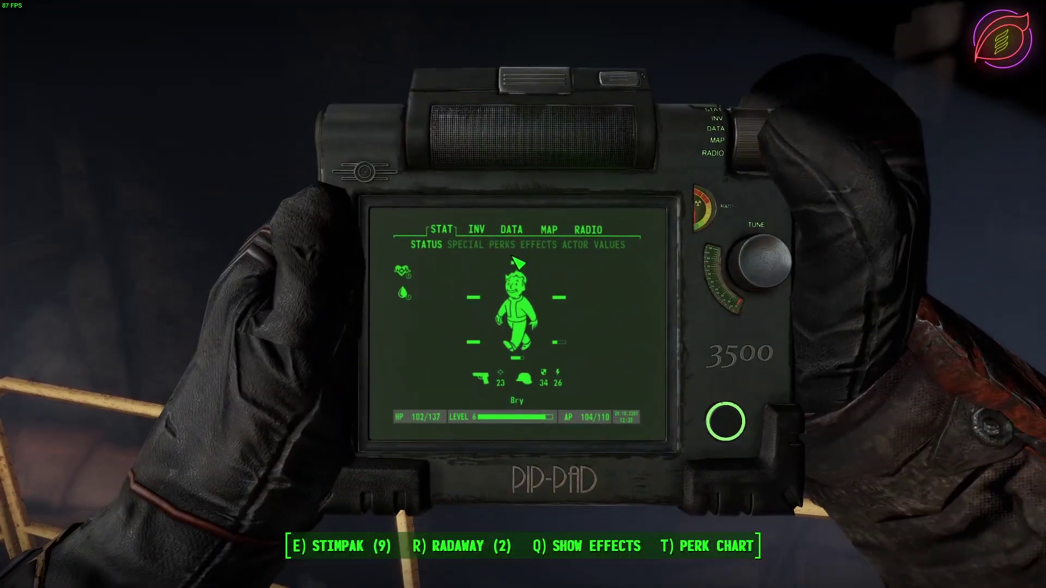
Step: Look through the PIP-Pad's weapons, aid and misc inventory and the Commonwealth map, and put the device away
click(477, 229)
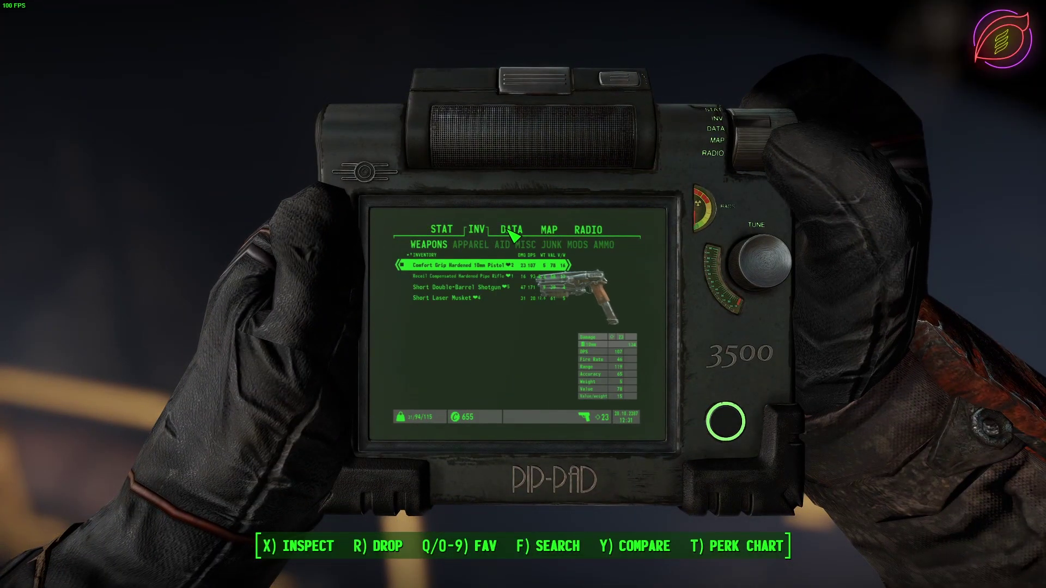
click(506, 244)
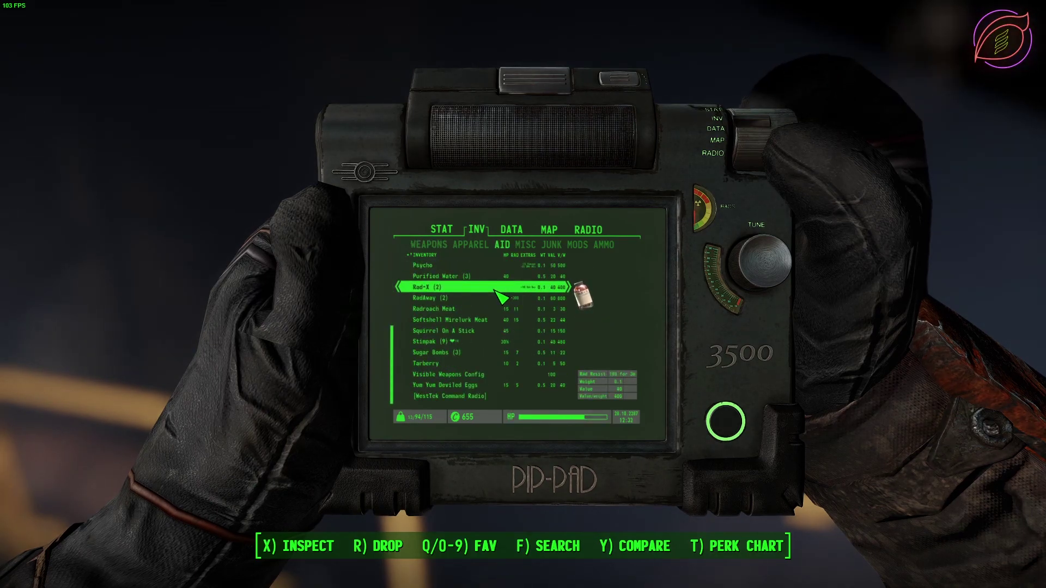
scroll(519, 270, up, 12)
click(525, 246)
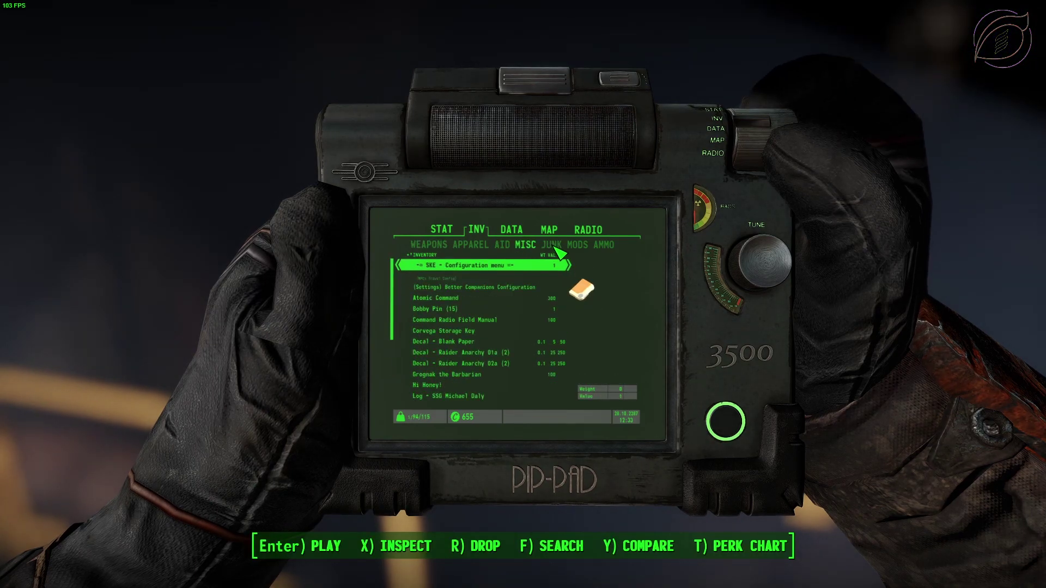
click(550, 229)
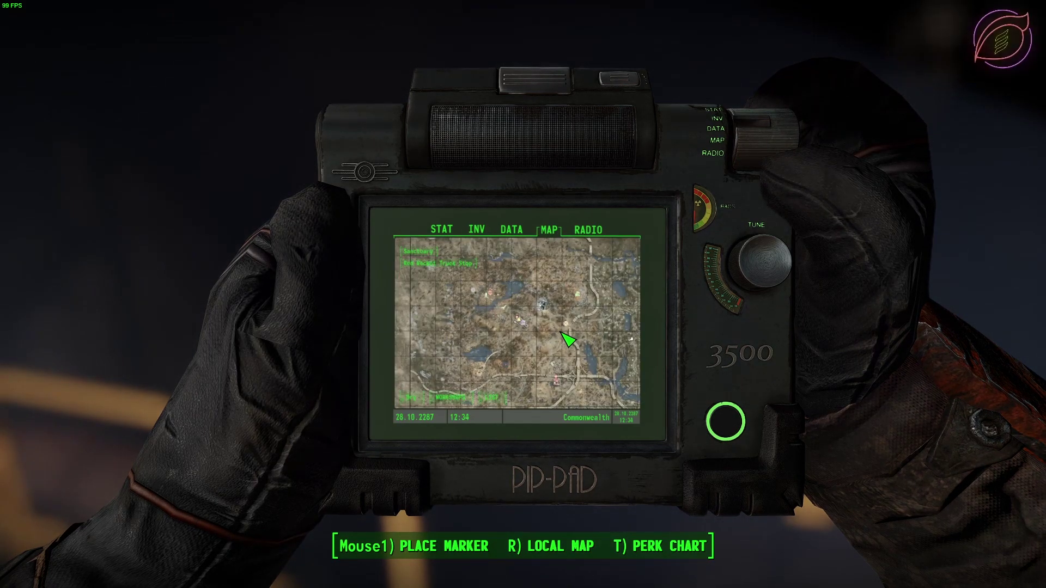
key(Tab)
Step: Walk along the dark walkway with the flashlight on and check its light in first-person and third-person view
key(w)
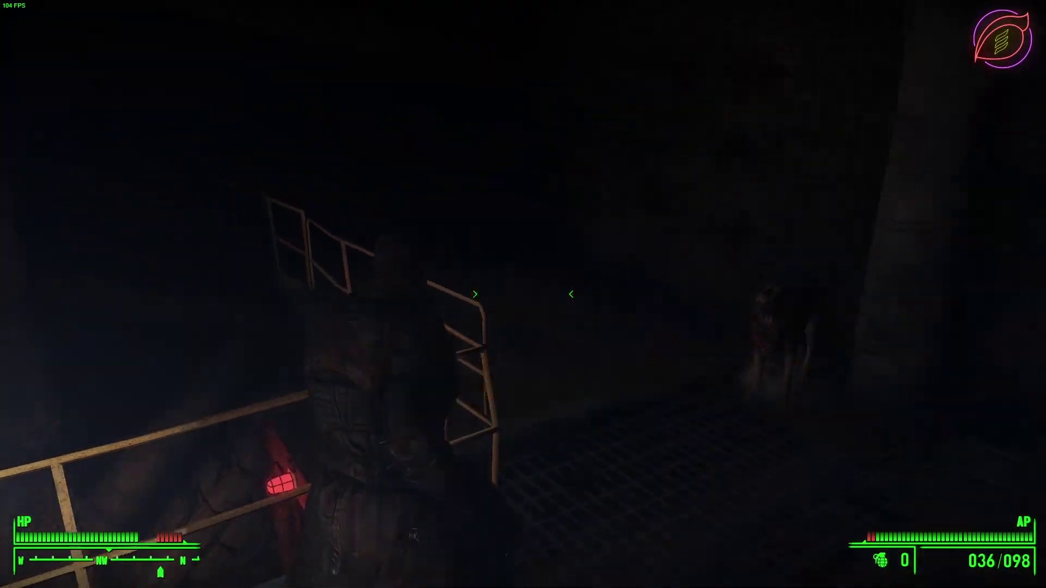
key(w)
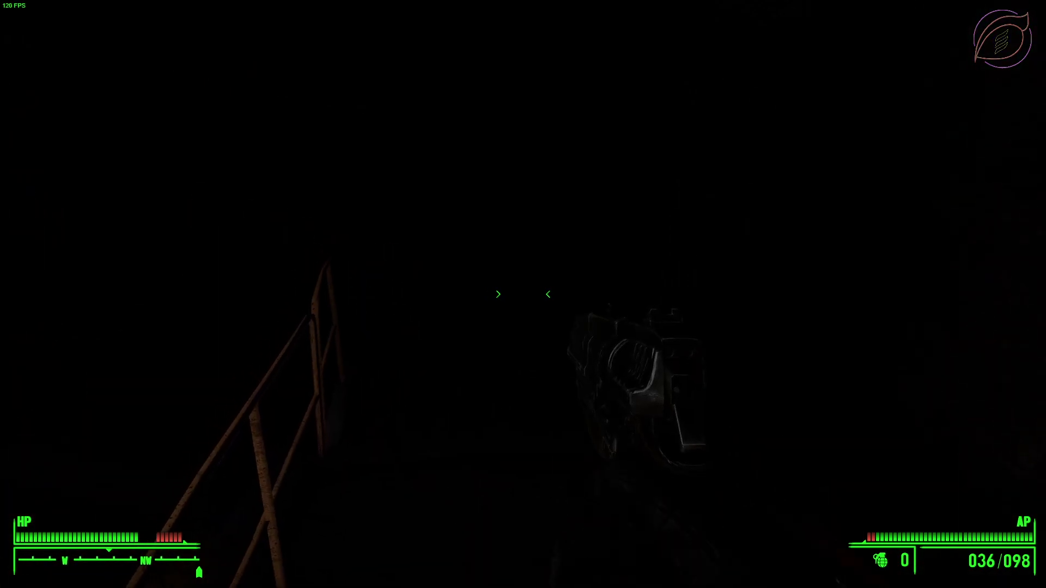
key(Tab)
key(w)
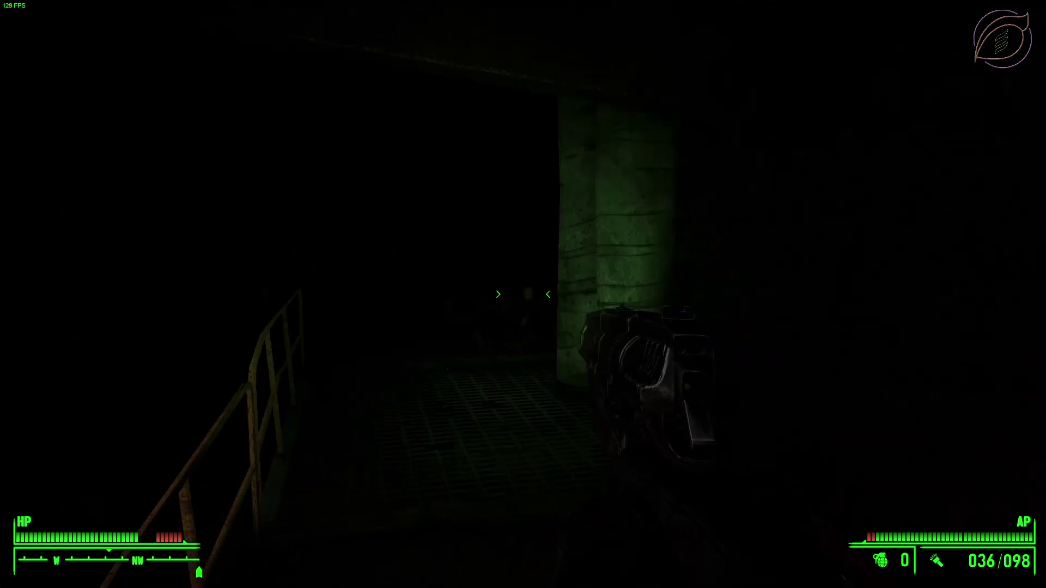
key(w)
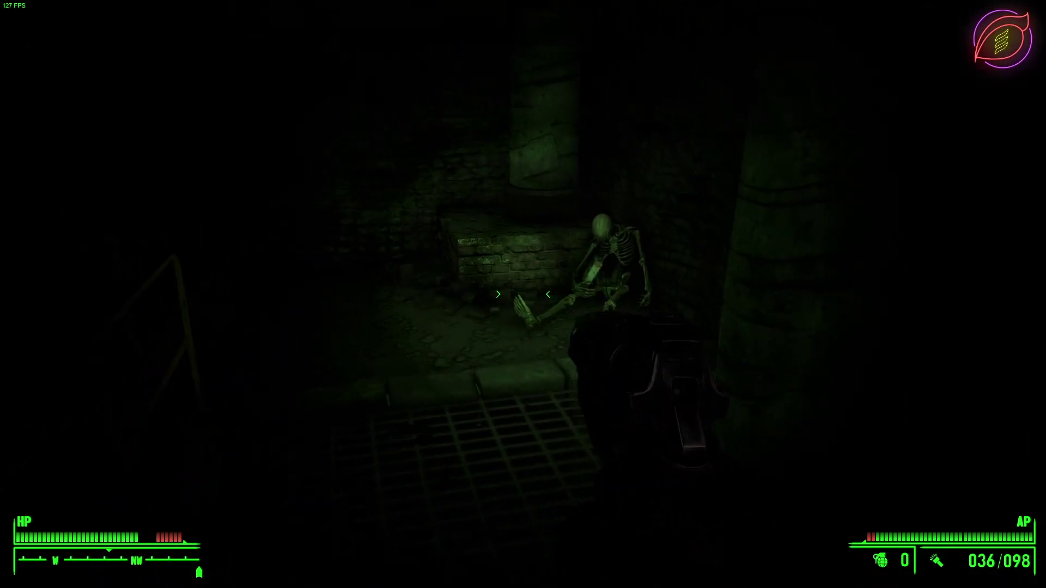
key(w)
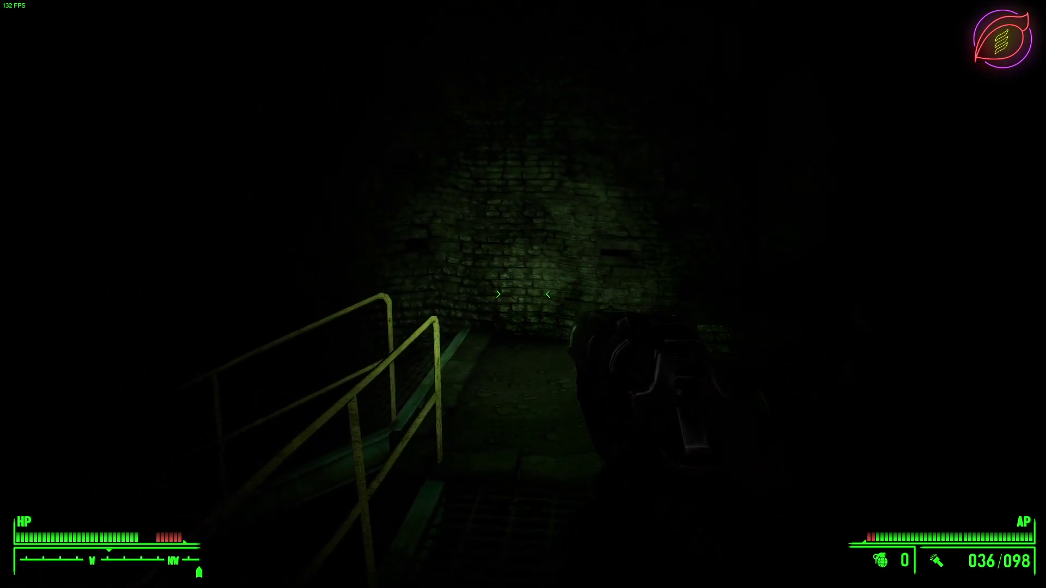
key(f)
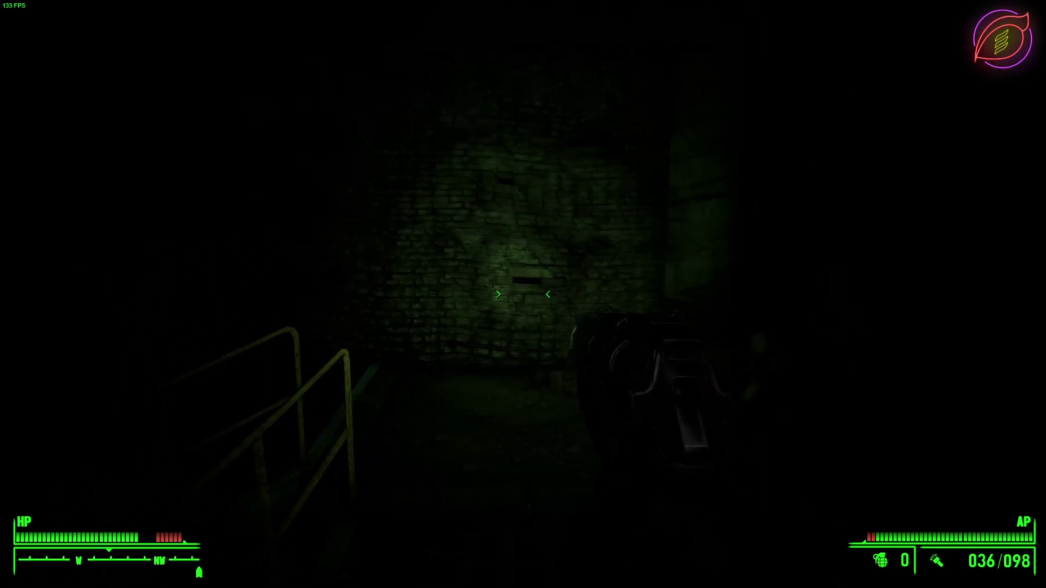
key(f)
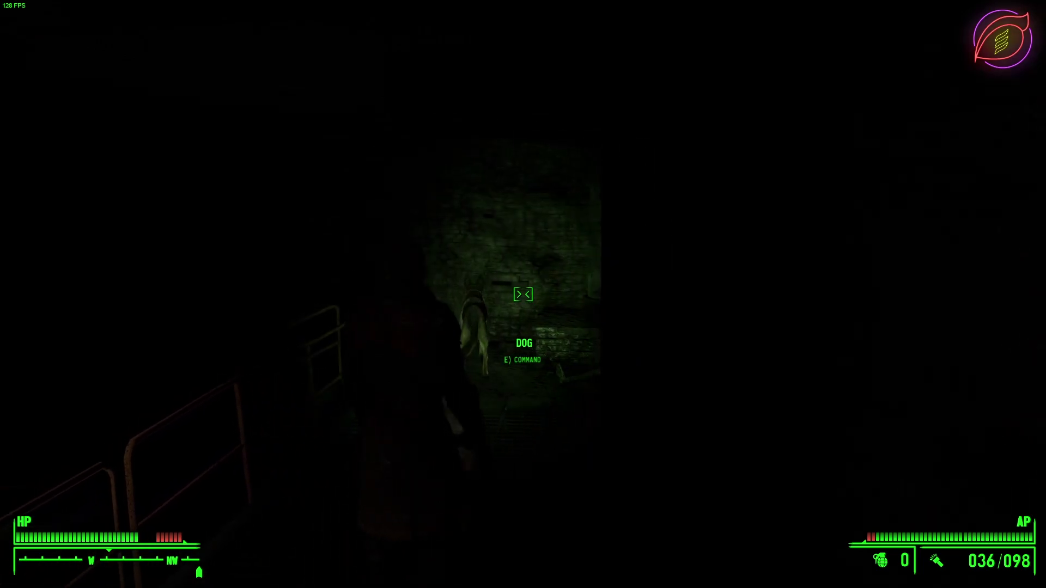
key(w)
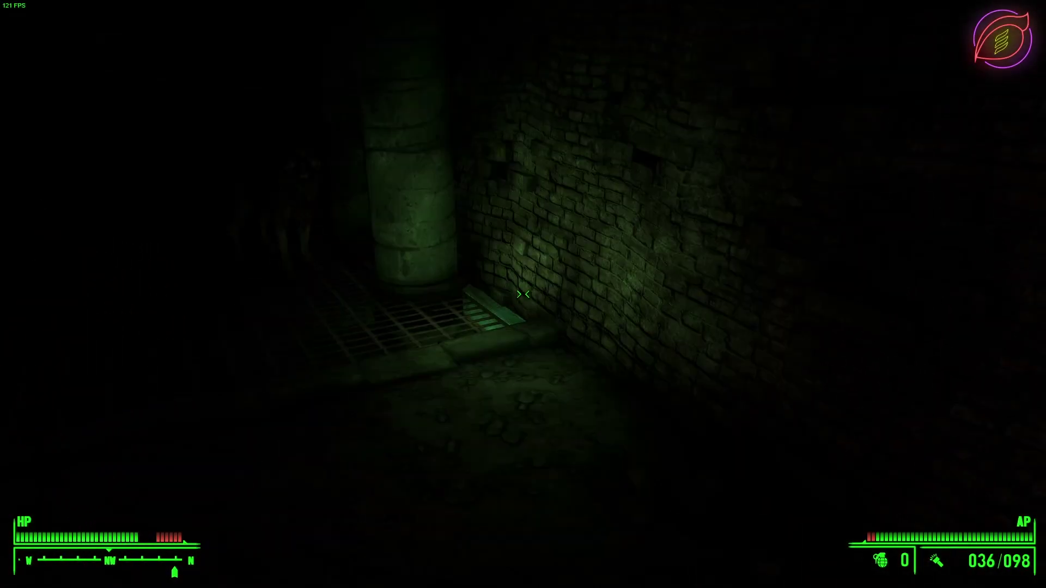
Step: Test the flashlight by switching it off and on repeatedly while facing the brick wall and the dog
key(Tab)
key(Tab)
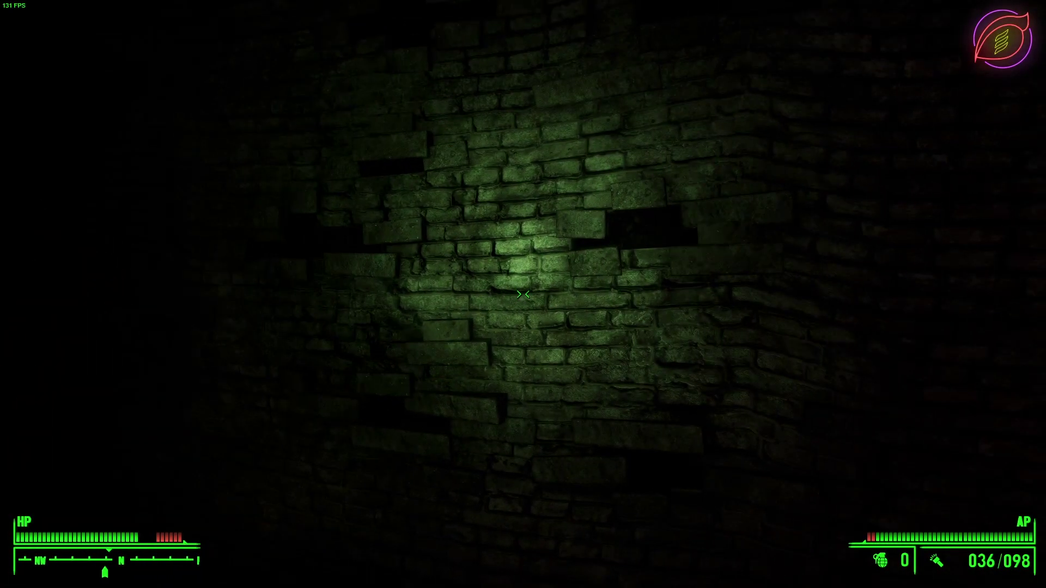
key(Tab)
key(Tab)
key(Tab)
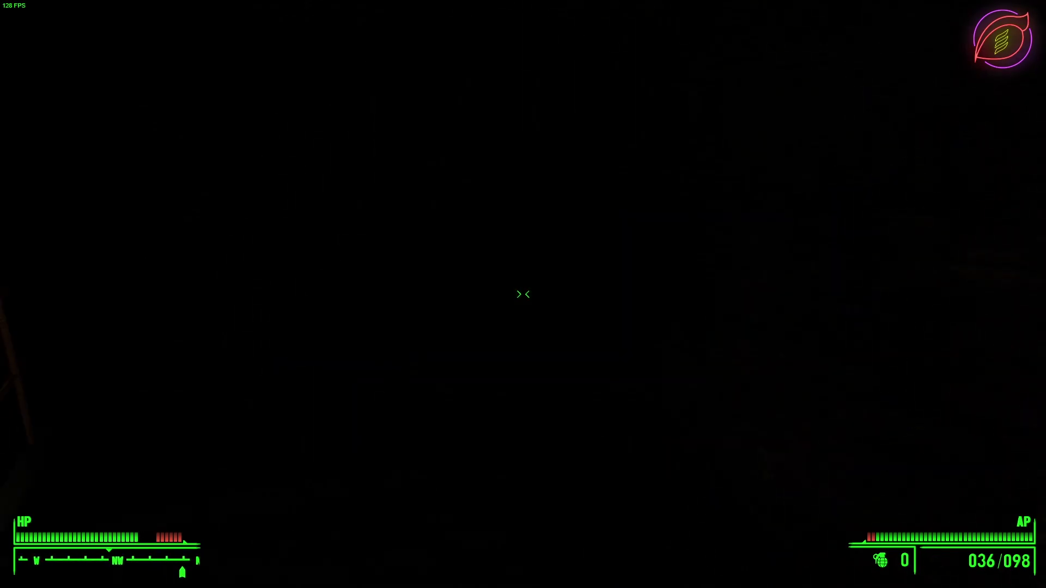
key(Tab)
key(Tab)
key(Tab)
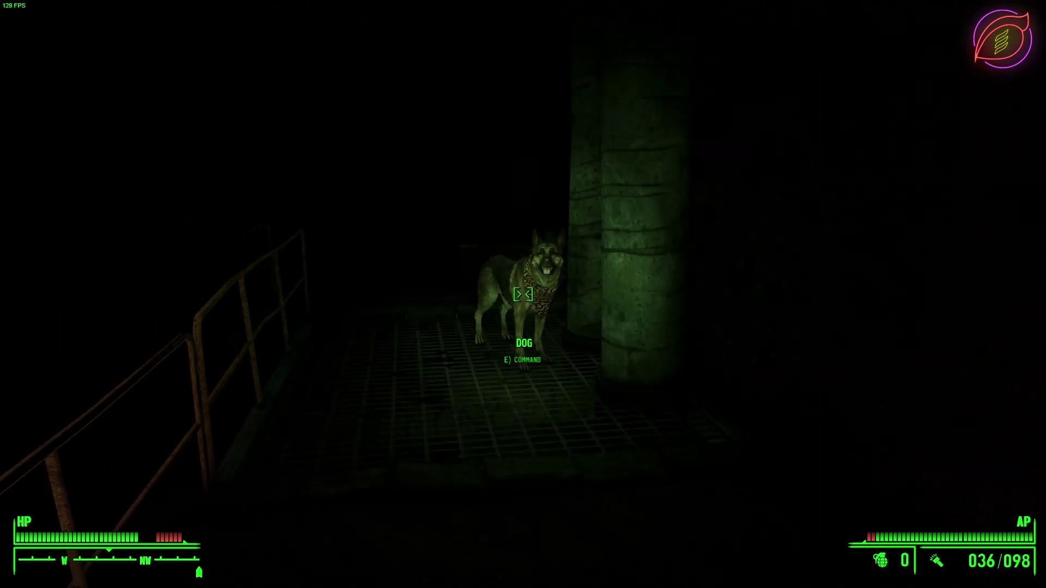
key(Tab)
key(f)
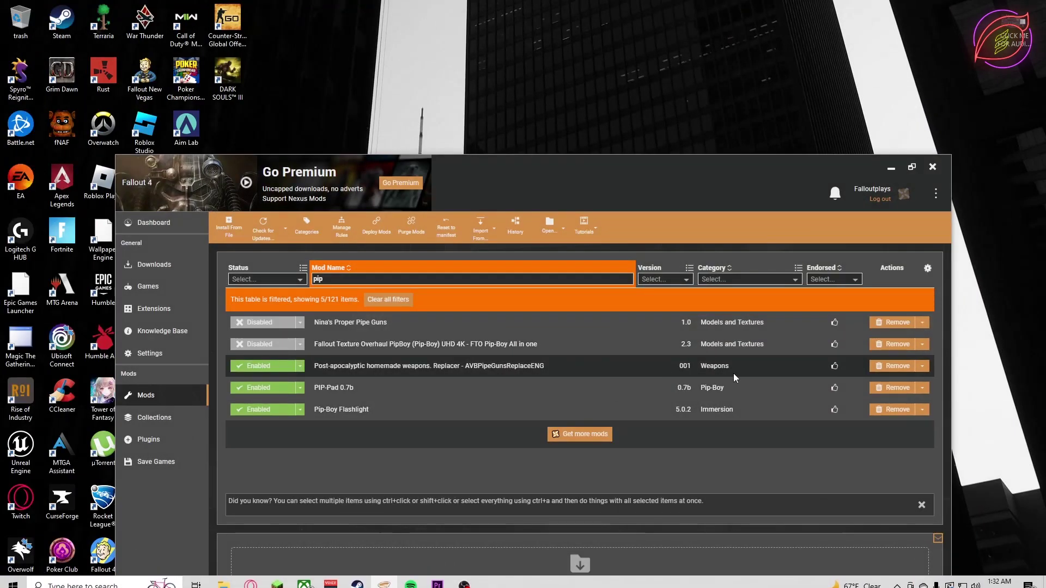
Step: Switch to Vortex and remove the PIP-Pad 0.7b and Pip-Boy Flashlight mods, deleting the flashlight mod's archive too
click(896, 387)
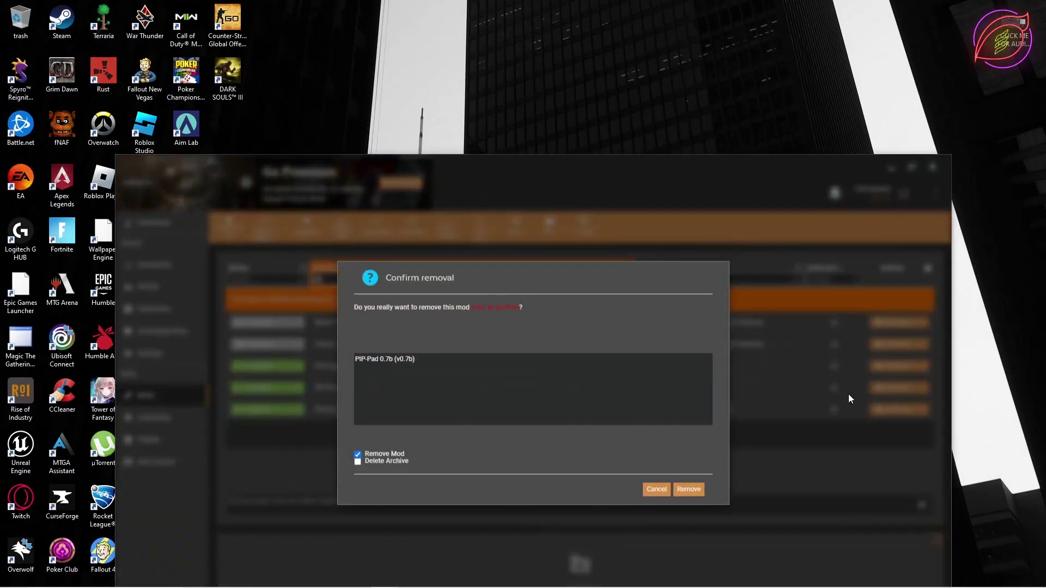
click(681, 494)
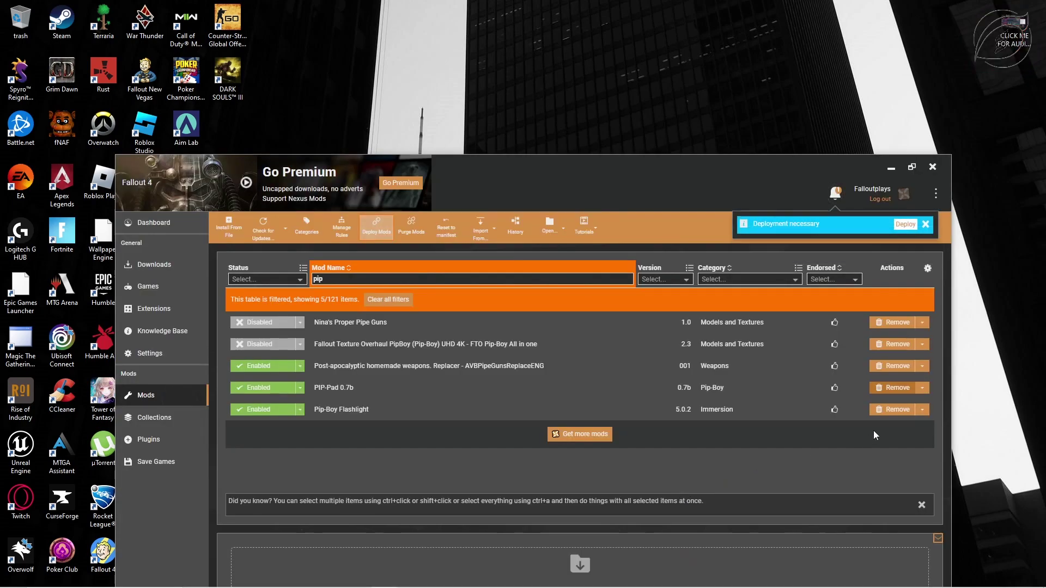
click(891, 389)
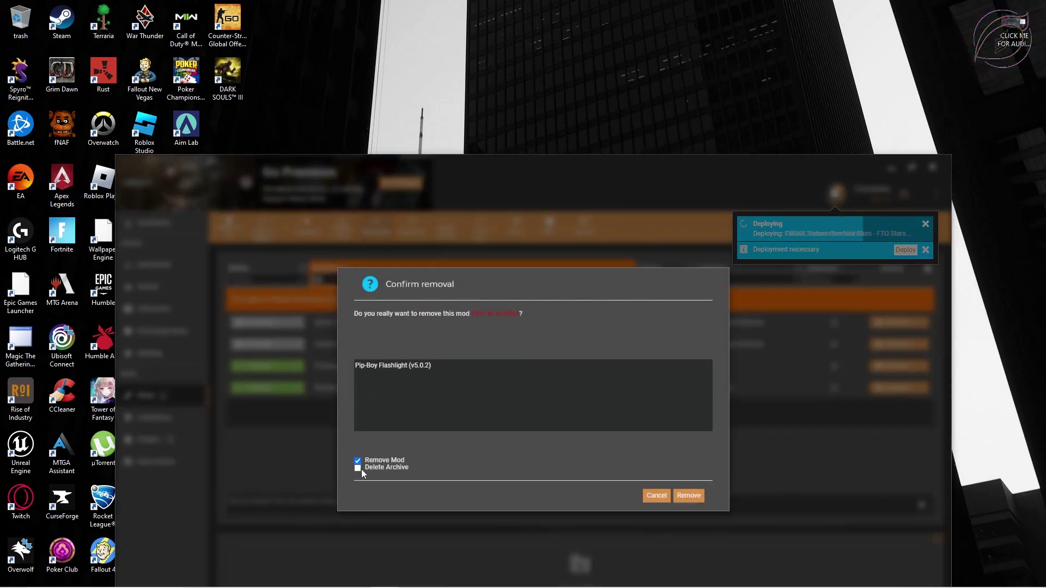
click(689, 496)
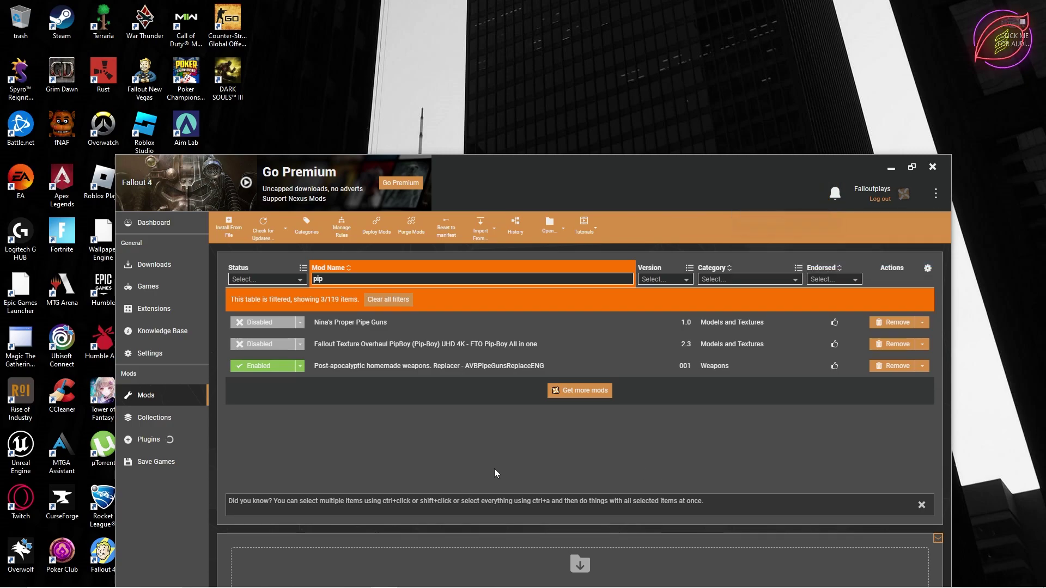
Step: Switch to the Opera browser and open the PIP-Pad mod page on Nexus Mods
mouse_move(250, 578)
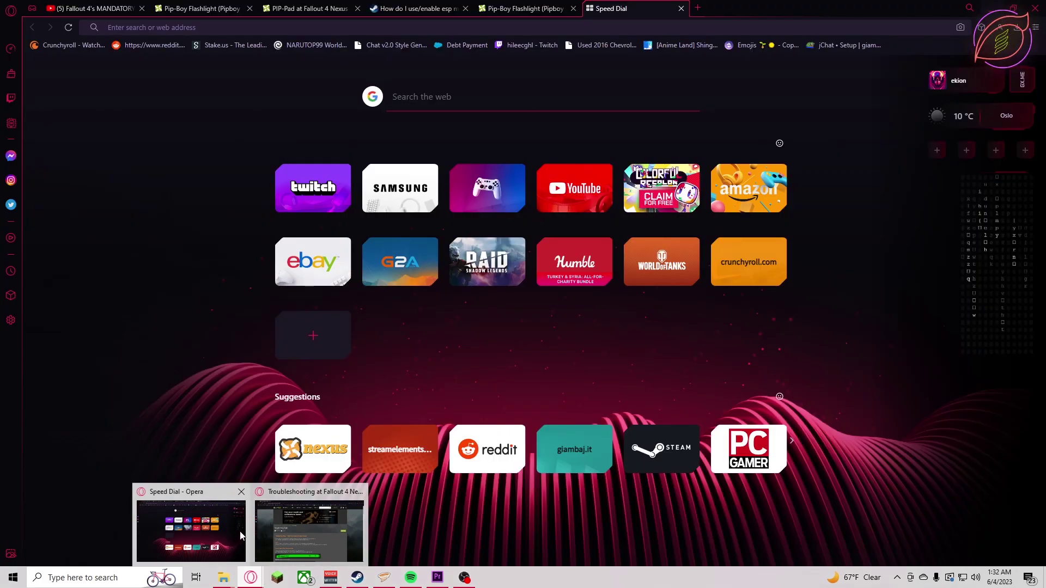
click(297, 523)
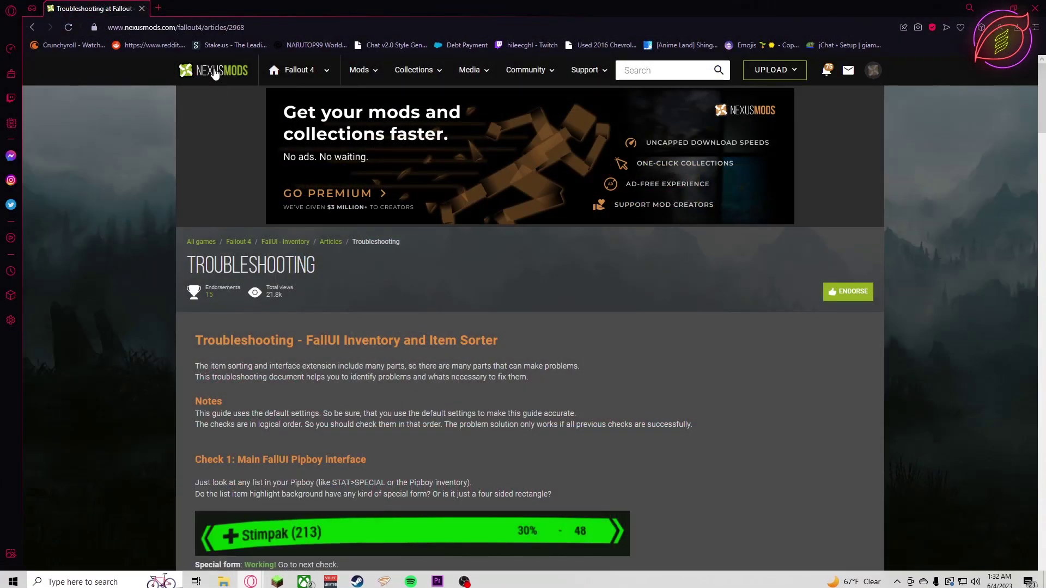
click(433, 8)
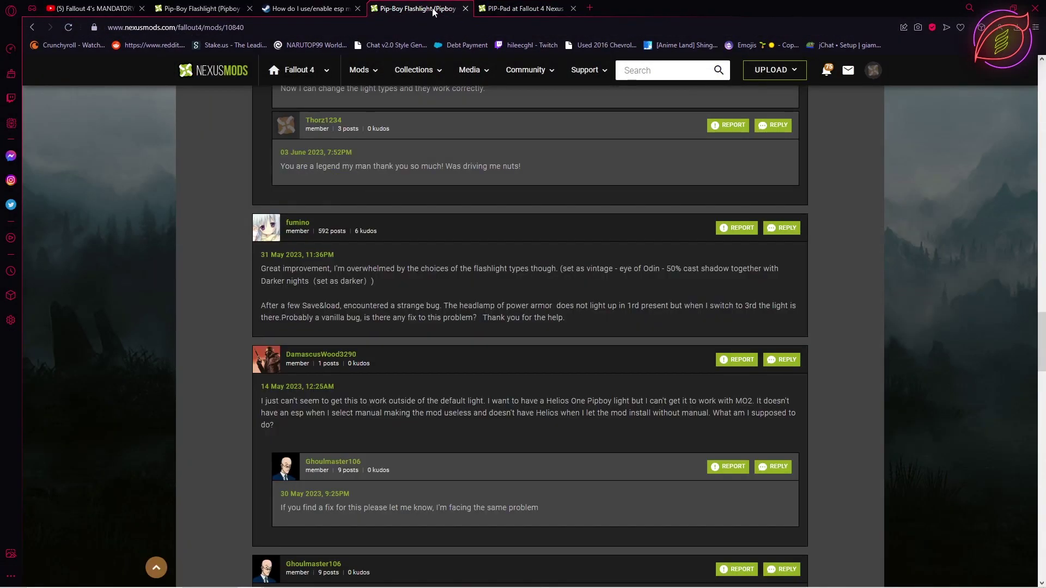
click(523, 9)
scroll(406, 193, up, 12)
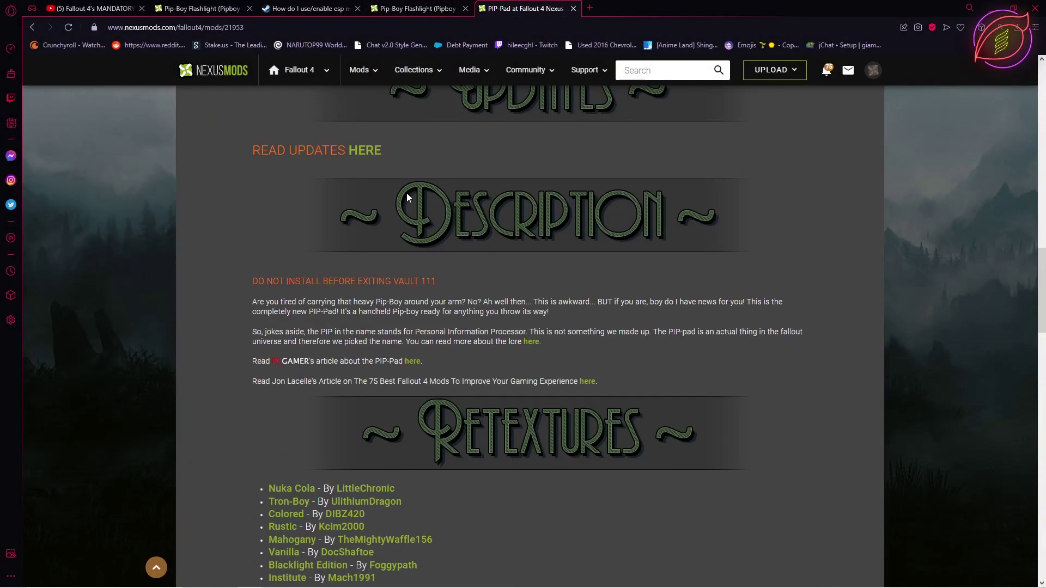
Step: Manually download the main file PIP-Pad 0.7b from the mod's files and check it in the browser's download list
scroll(351, 259, up, 10)
scroll(270, 379, down, 3)
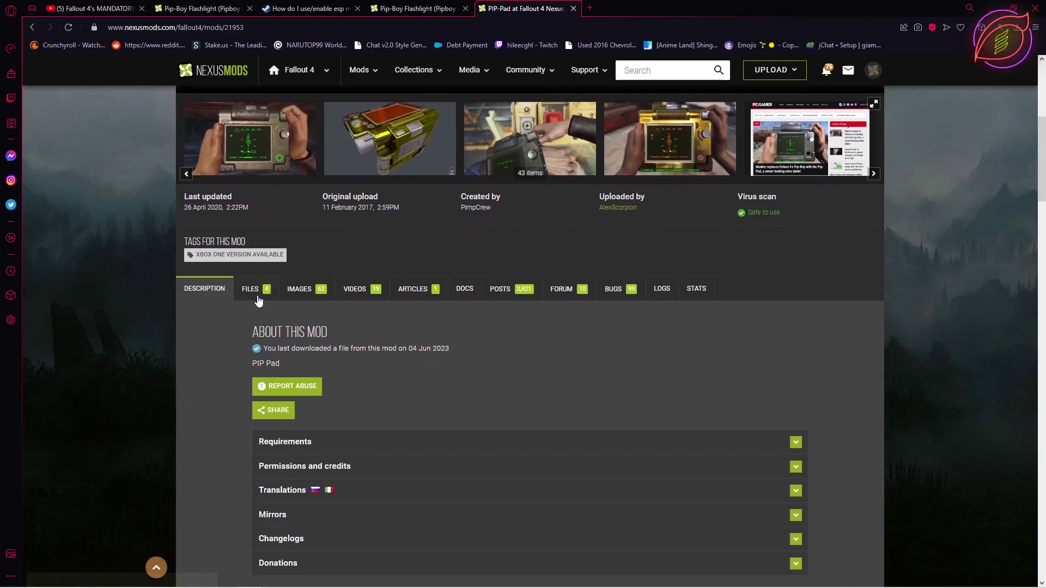
click(270, 297)
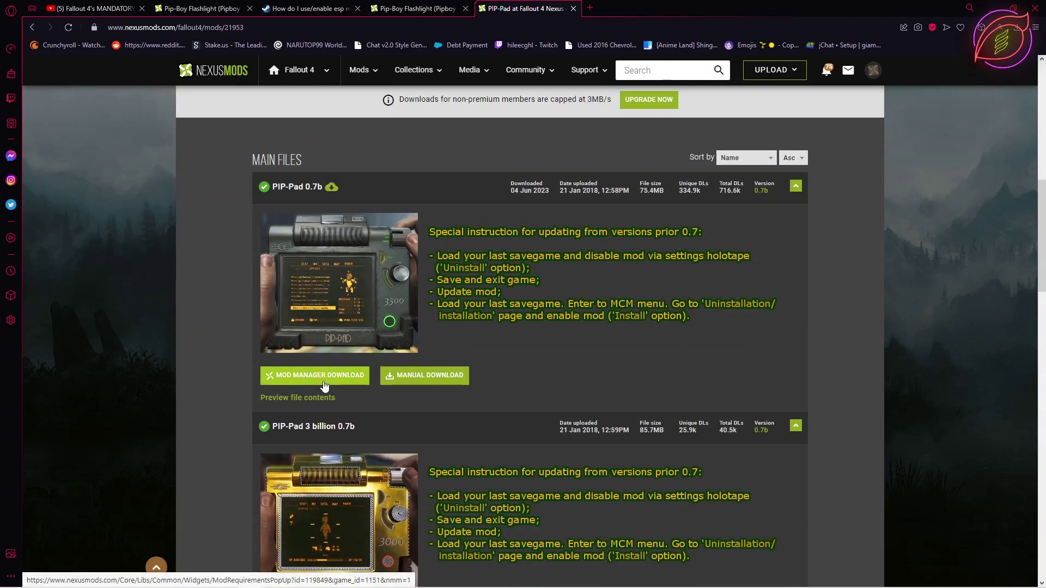
scroll(327, 383, down, 3)
scroll(328, 382, up, 3)
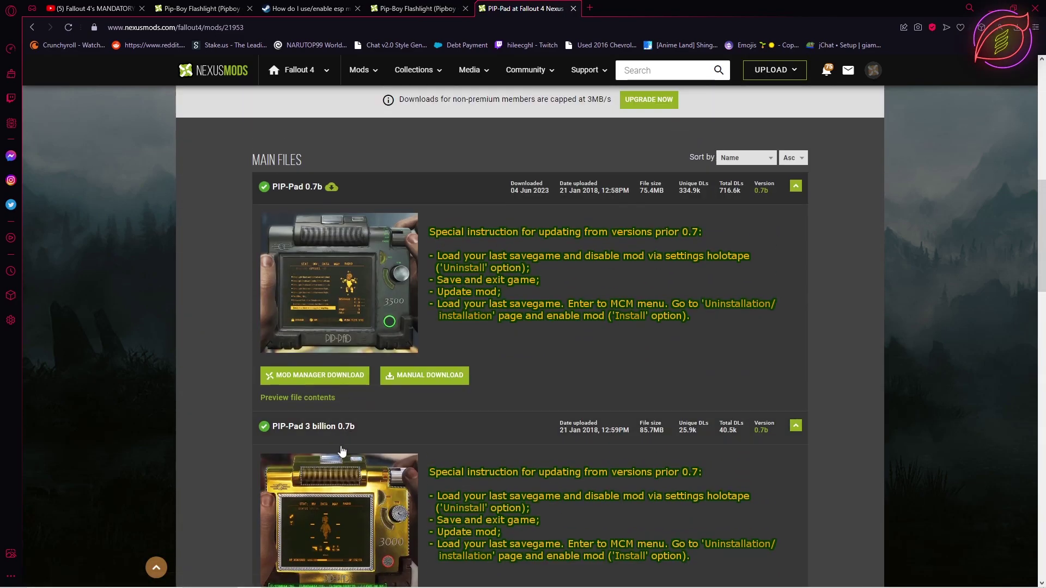
click(430, 379)
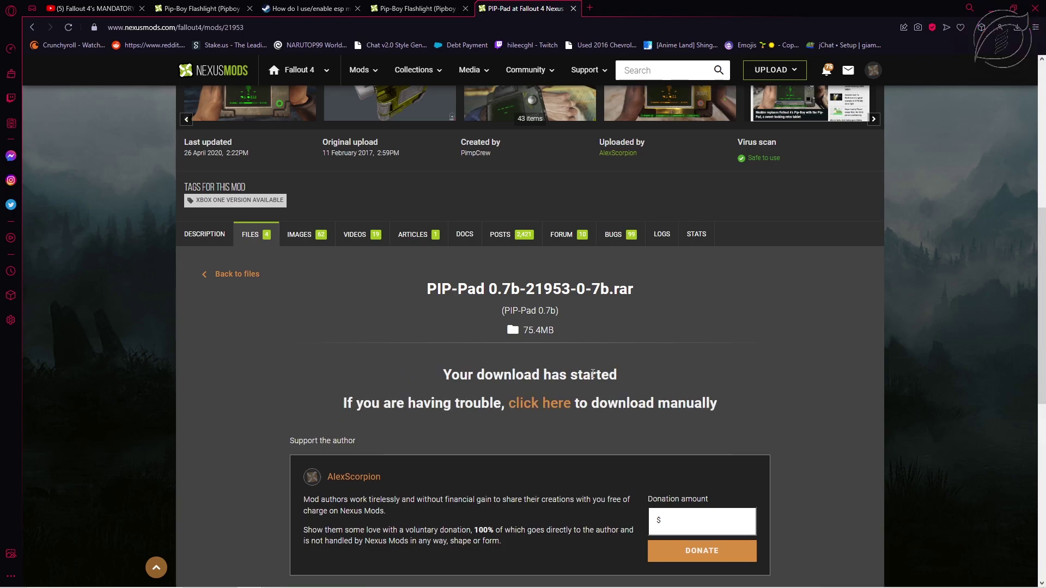
mouse_move(888, 97)
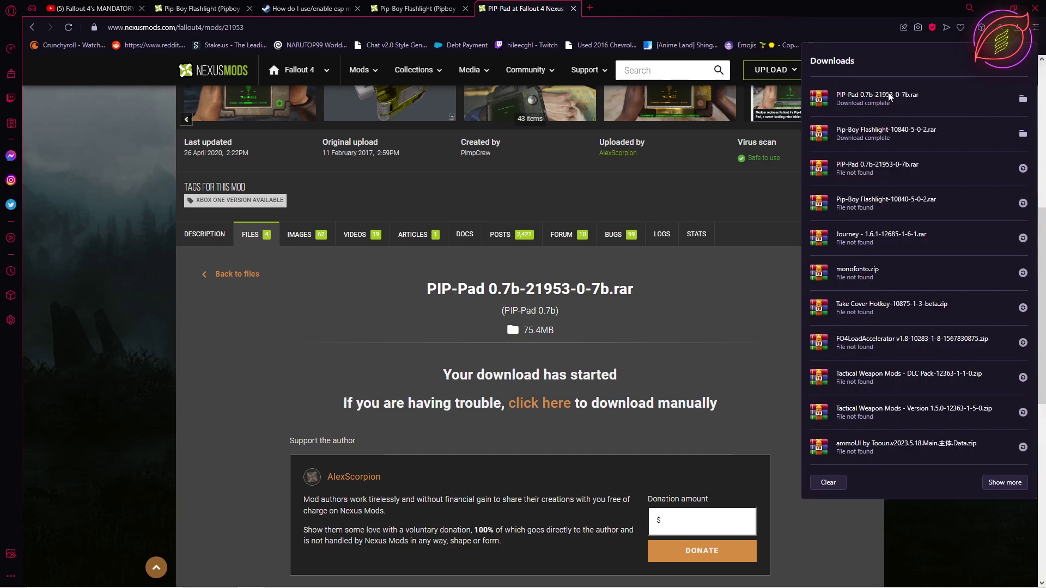
Step: Open the file list of the Pip-Boy Flashlight mod page on Nexus Mods
click(417, 9)
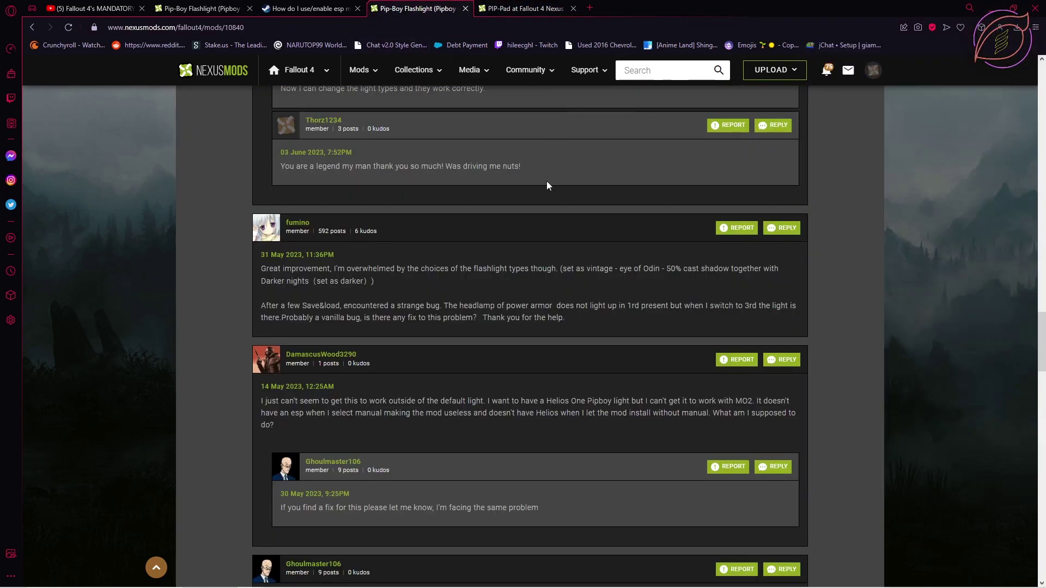
scroll(547, 185, up, 15)
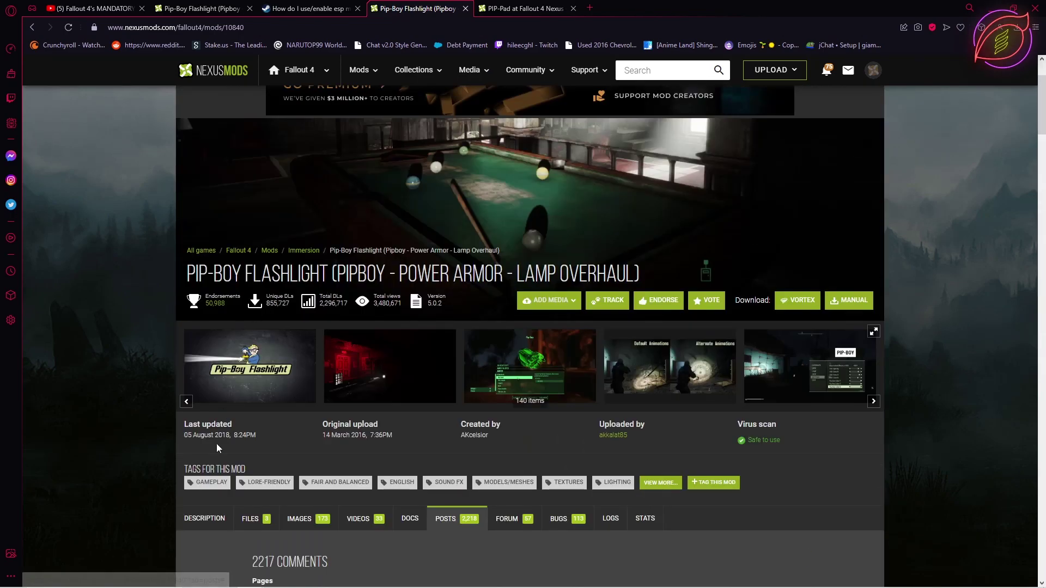
click(251, 519)
scroll(450, 413, down, 6)
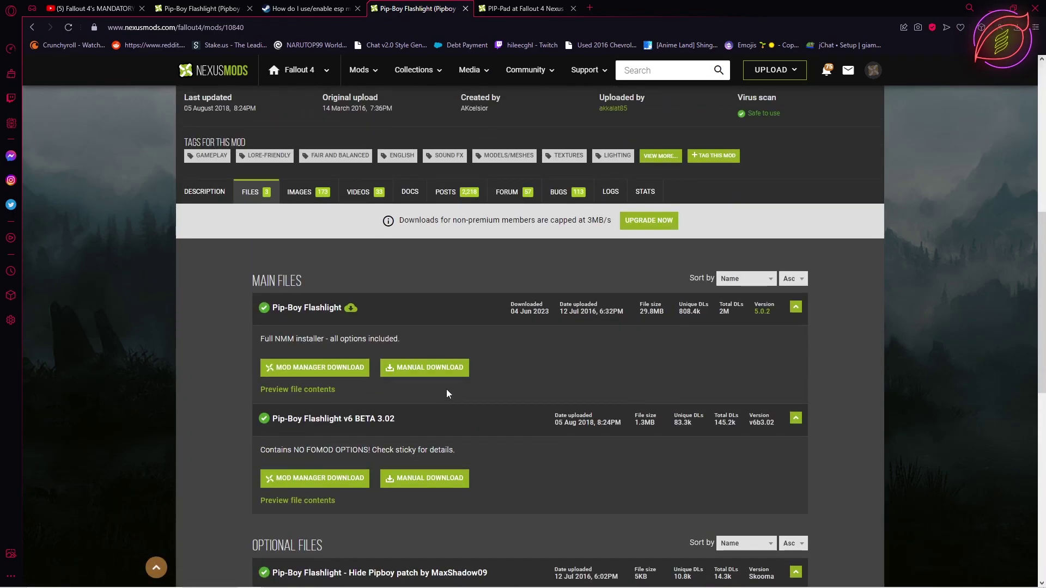
Step: Start a free slow manual download of the main Pip-Boy Flashlight 5.0.2 file
click(451, 370)
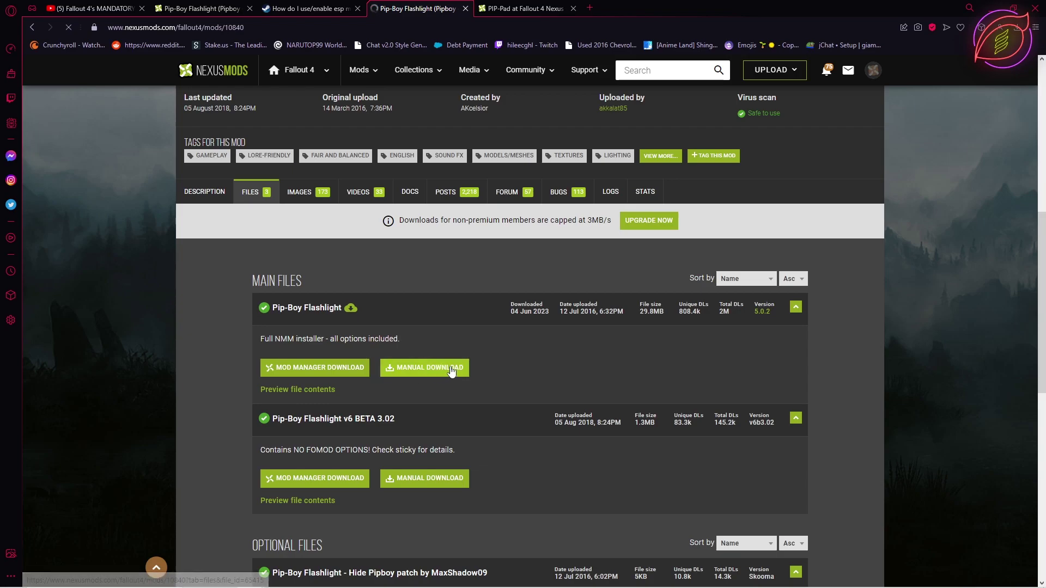
scroll(491, 404, down, 10)
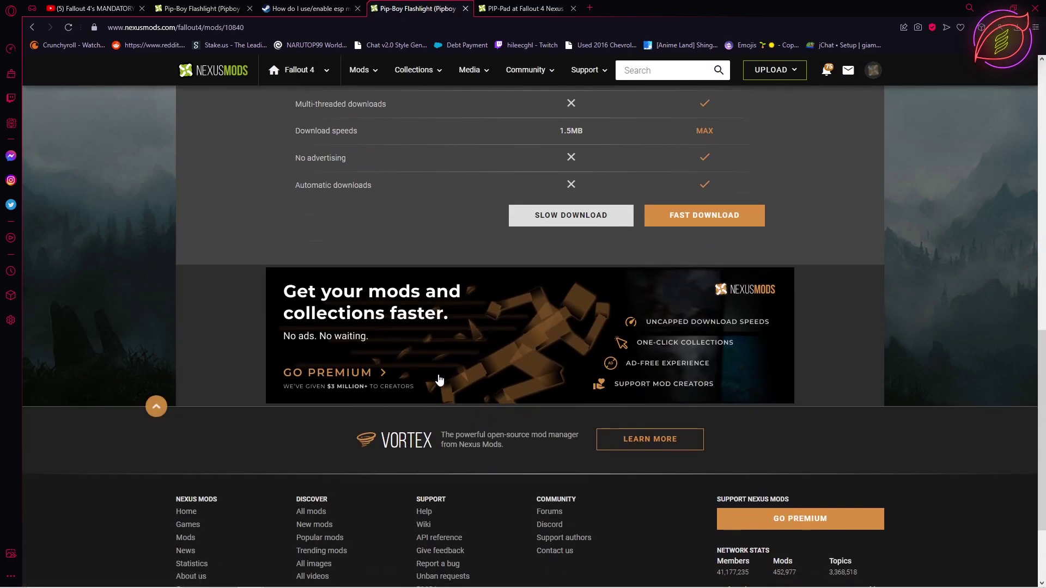
click(559, 228)
scroll(242, 153, up, 4)
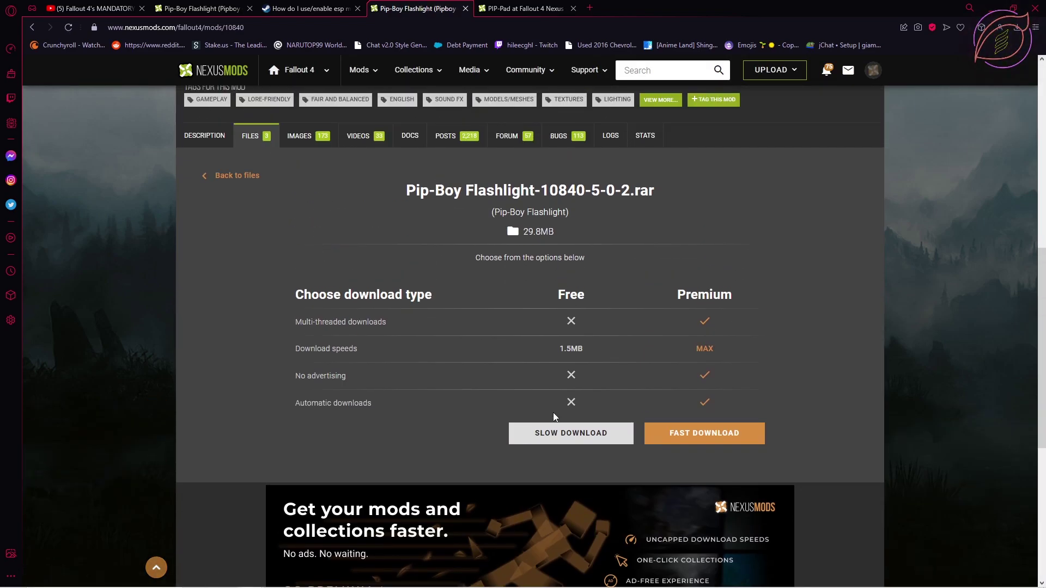
click(549, 432)
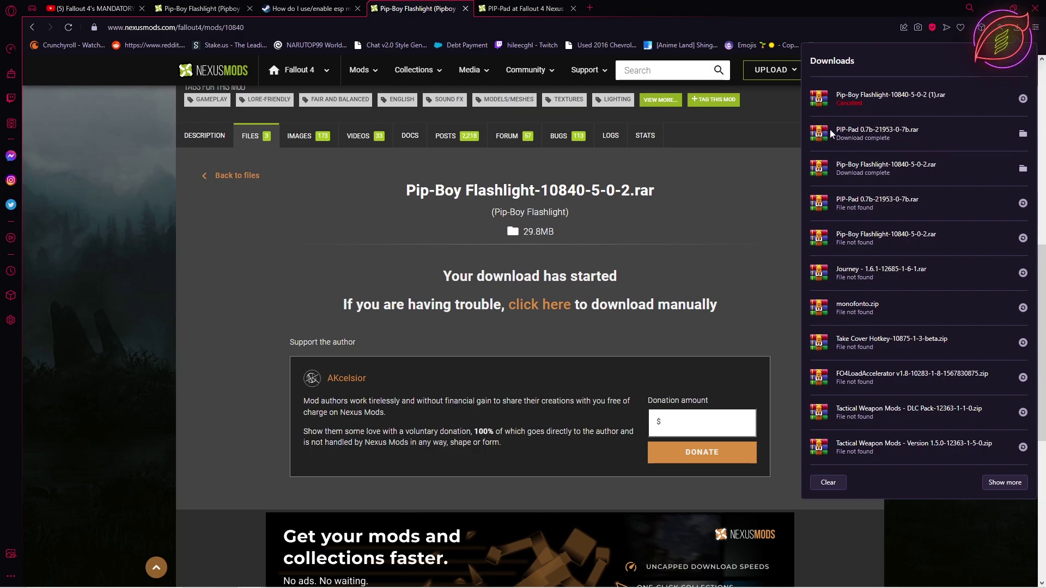
Step: Install the downloaded PIP-Pad 0.7b archive in Vortex with the Close zoom and the Pip-Boy emitter patch for Pip-Boy Flashlight
drag(846, 132, 847, 141)
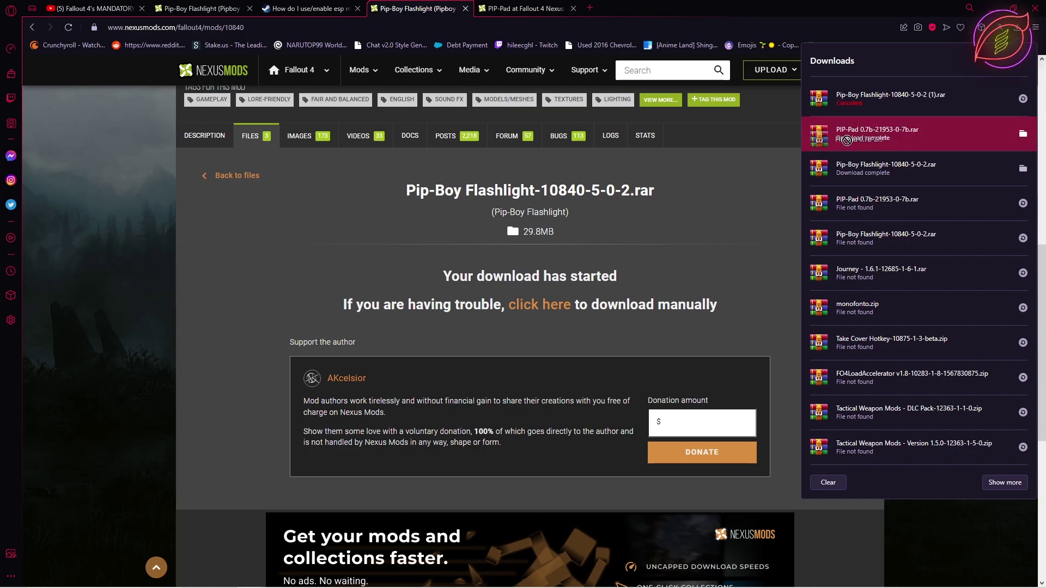
drag(624, 267, 501, 556)
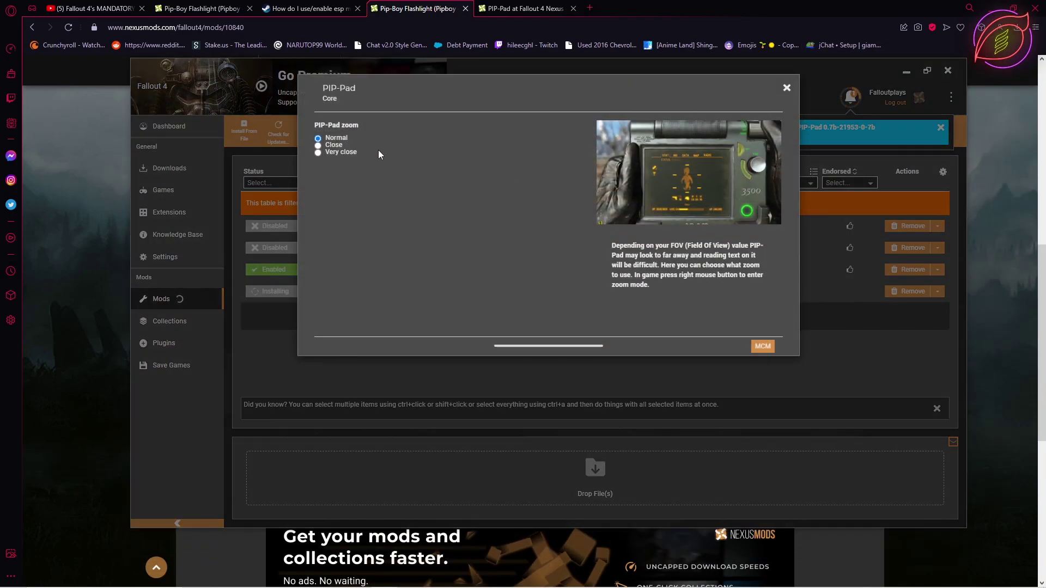
click(319, 152)
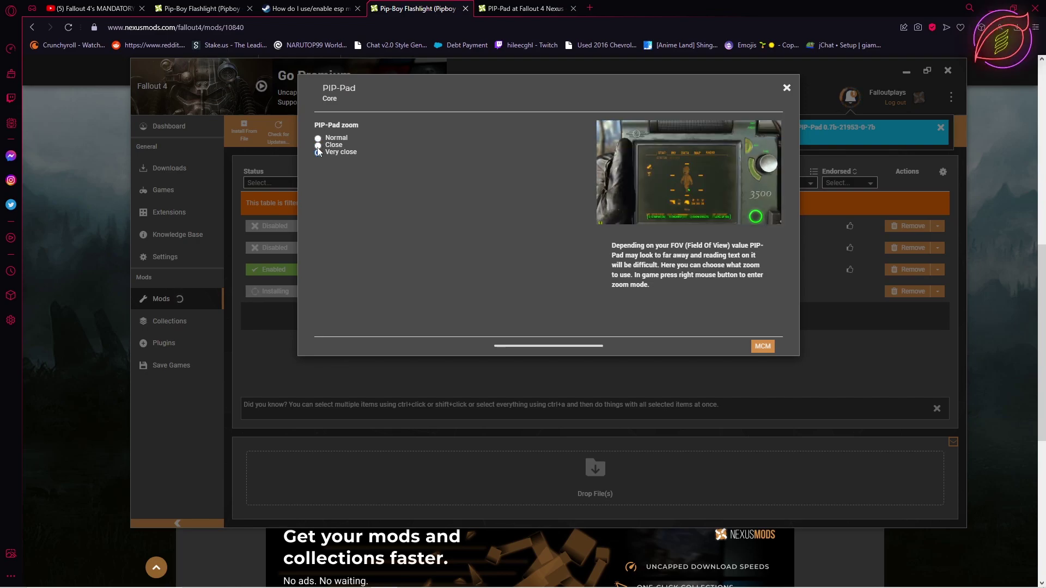
click(763, 347)
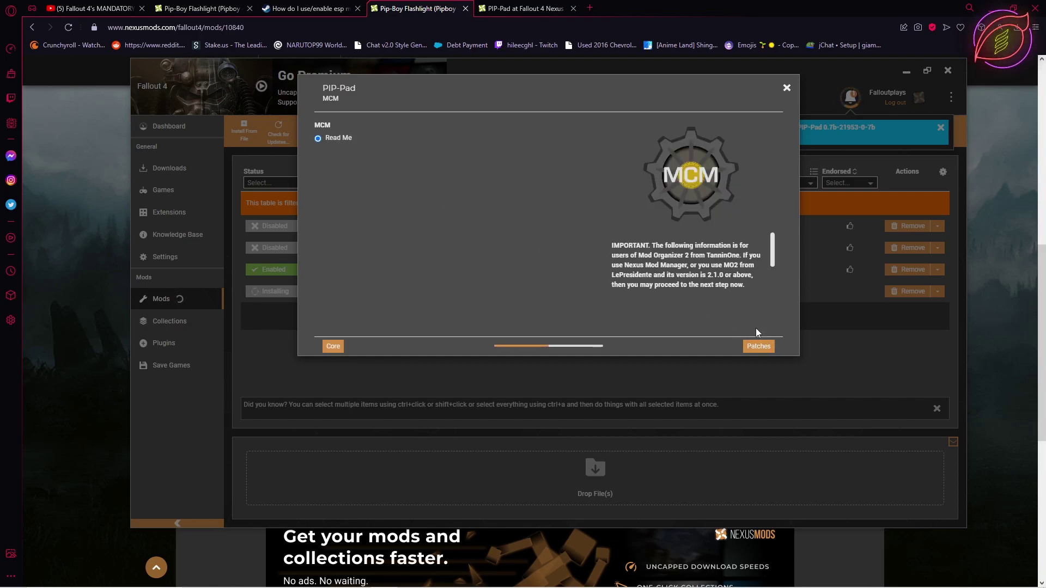
click(764, 348)
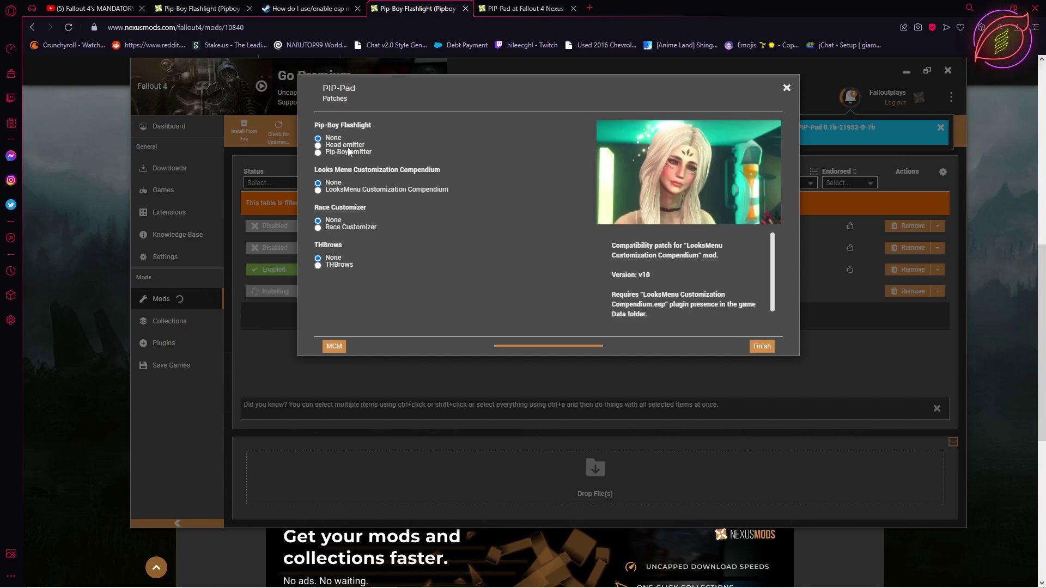
click(321, 152)
click(753, 346)
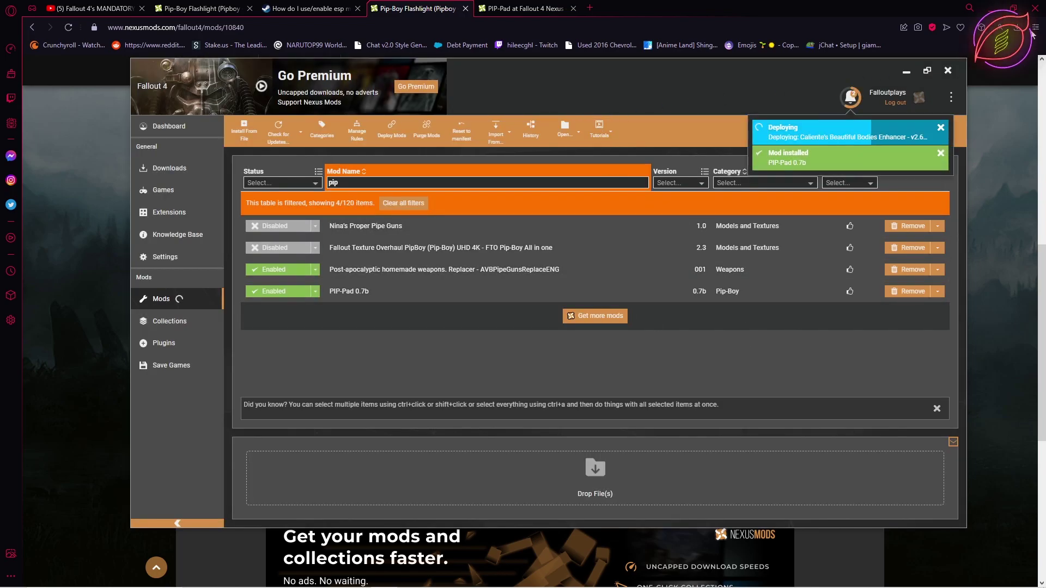
Step: Add the downloaded Pip-Boy Flashlight-10840-5-0-2.rar to Vortex, keeping the Pip-Boy emitter core file and choosing the double click sound
click(1024, 29)
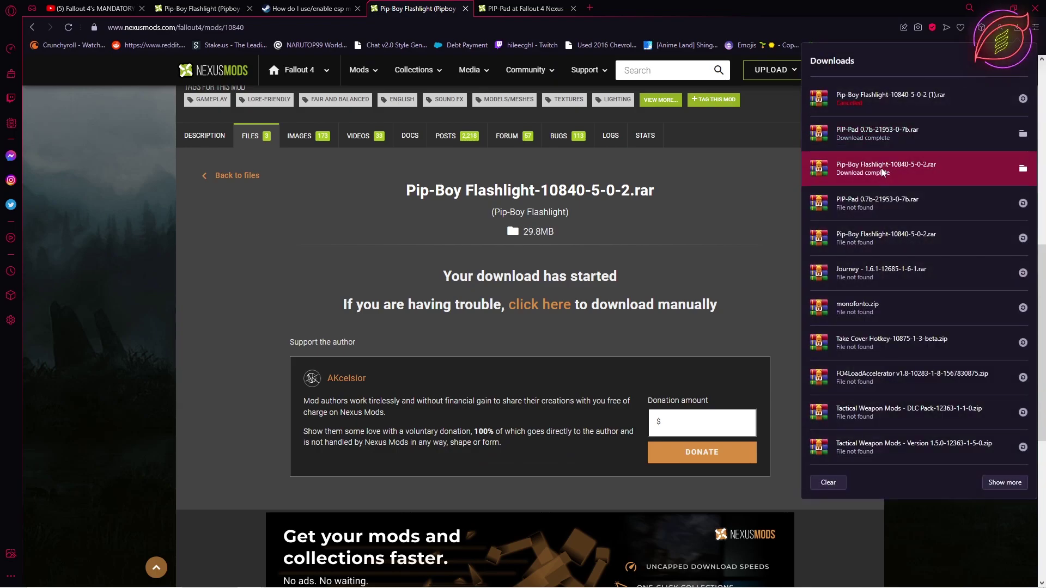
drag(763, 232, 527, 467)
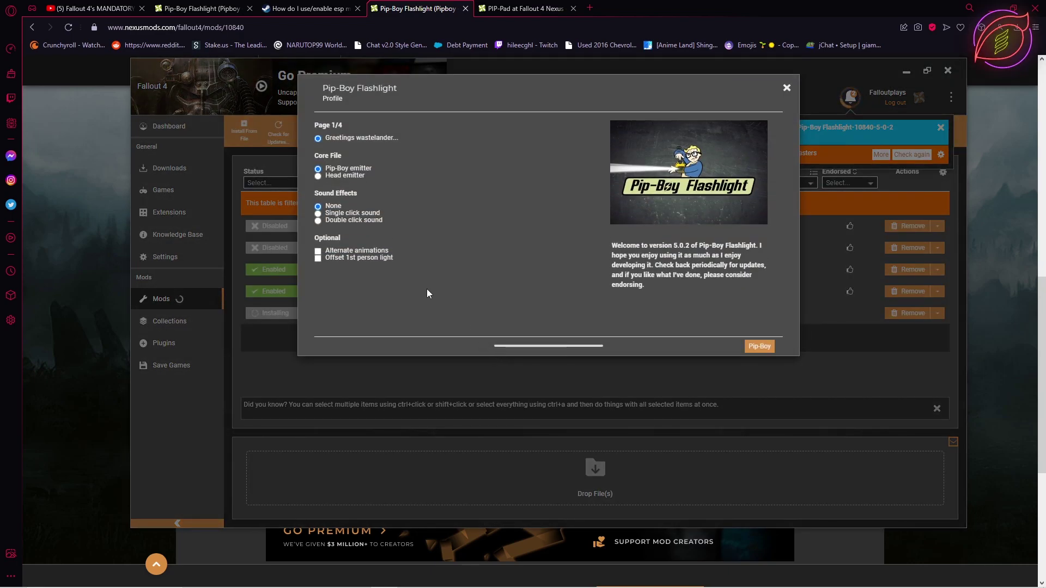
mouse_move(354, 168)
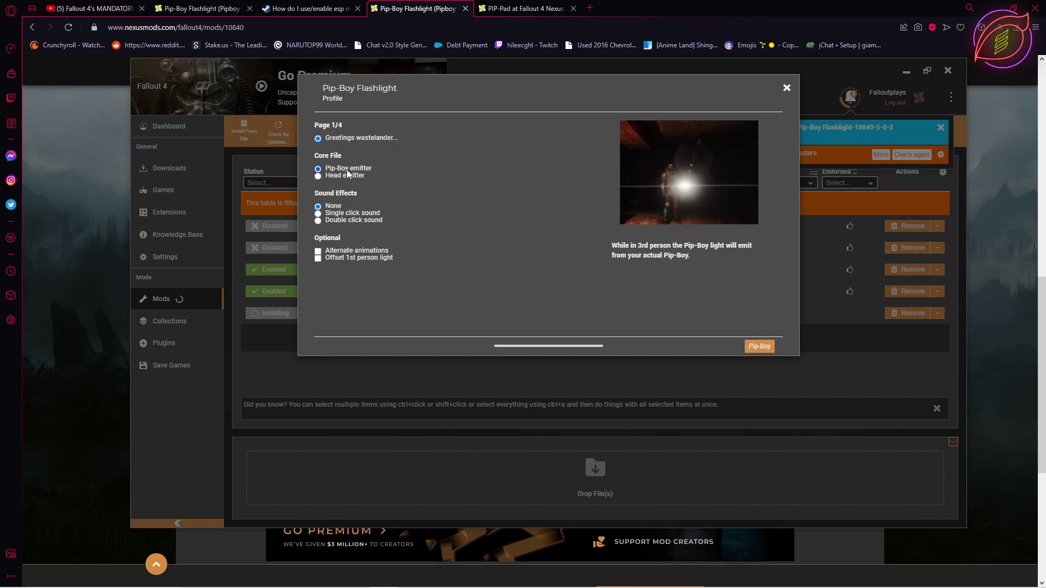
mouse_move(351, 219)
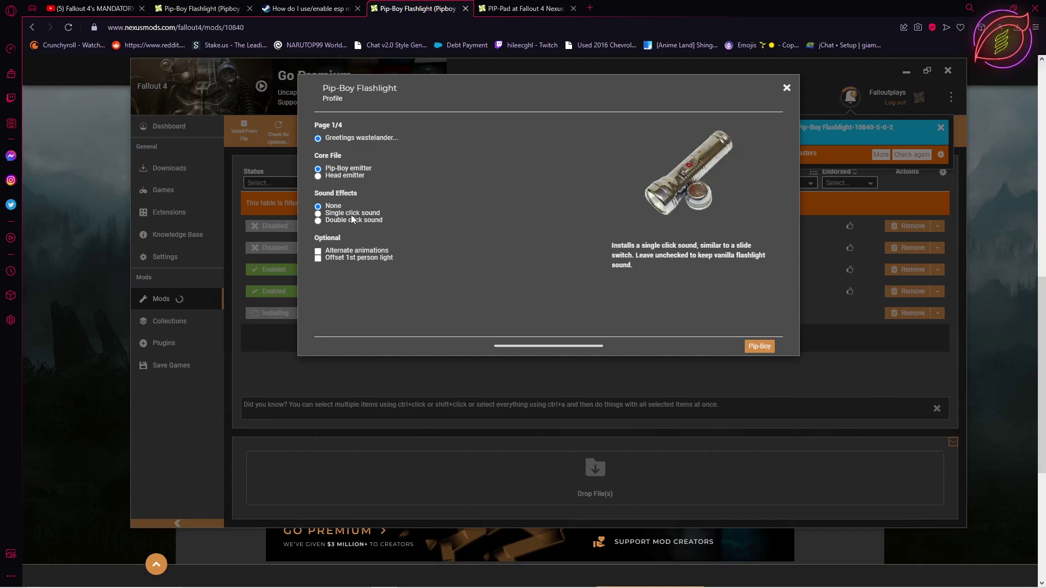
click(334, 219)
mouse_move(329, 253)
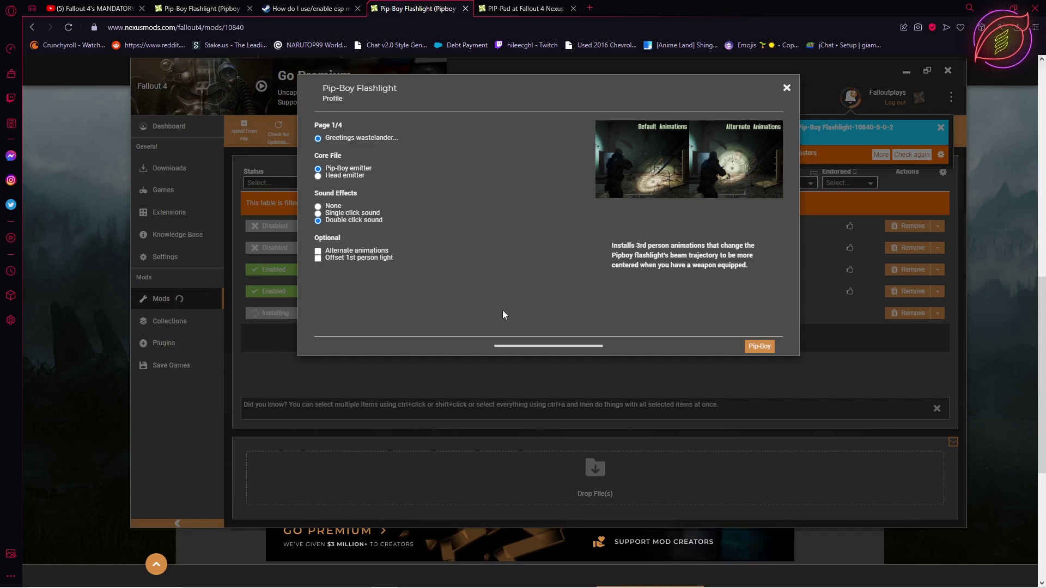
Step: Finish the Pip-Boy Flashlight installer with the Default power armor light and the 50% beam distance
click(759, 346)
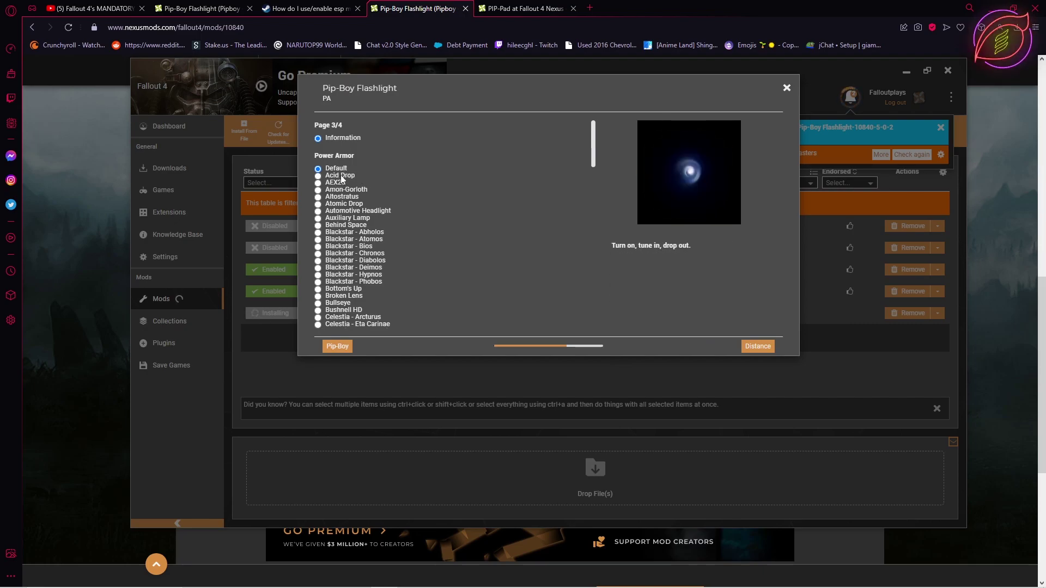
key(Return)
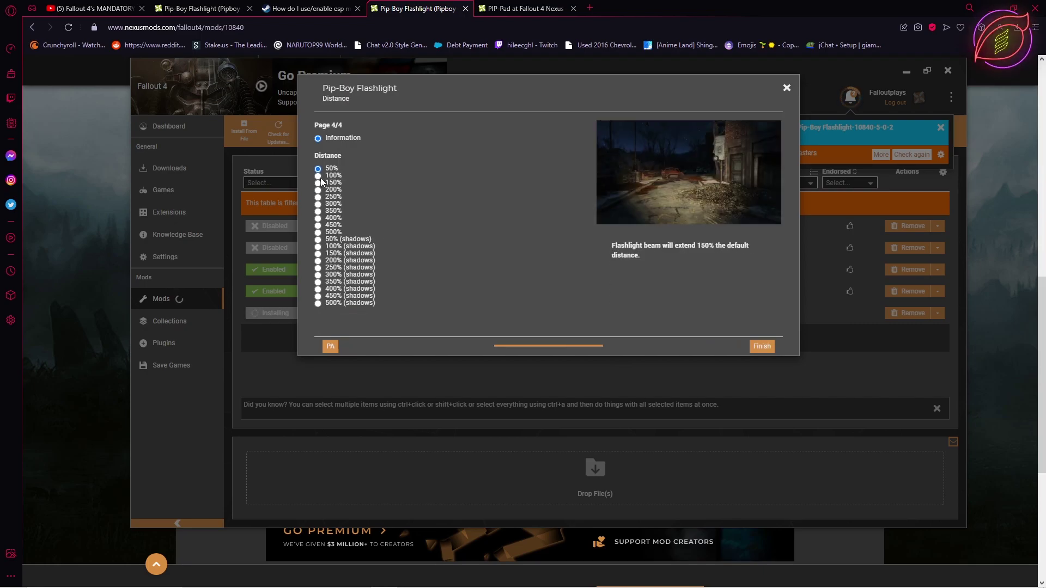
click(761, 347)
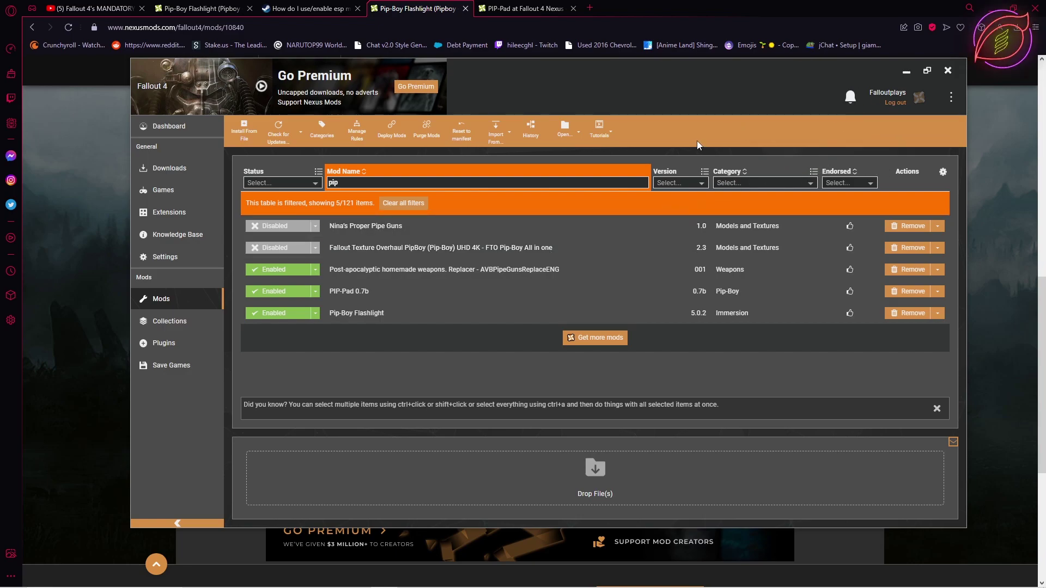
Step: Open the completed Pip-Boy Flashlight-10840-5-0-2.rar download in WinRAR from the browser's download list
click(1017, 28)
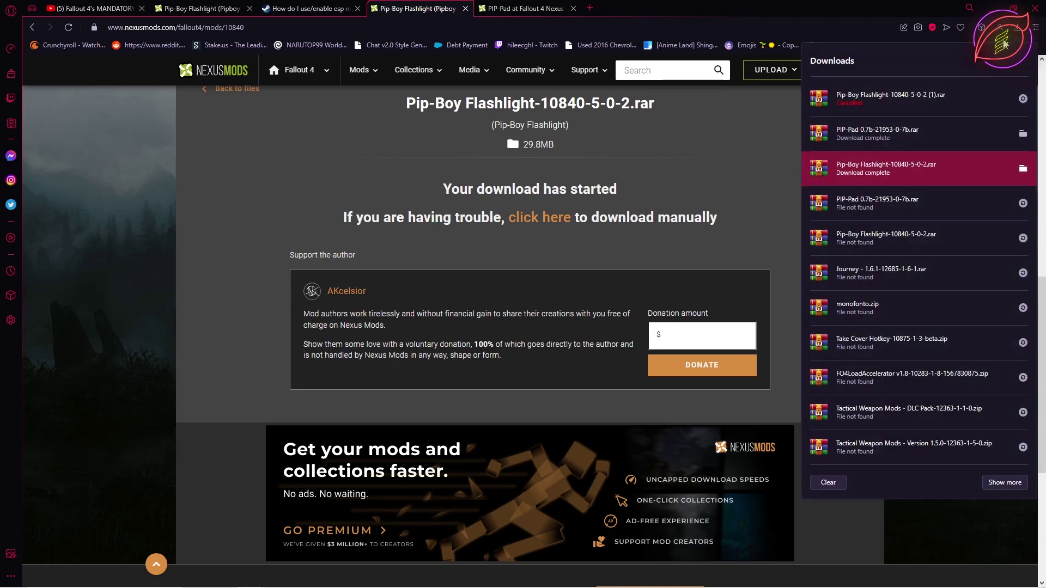
click(887, 171)
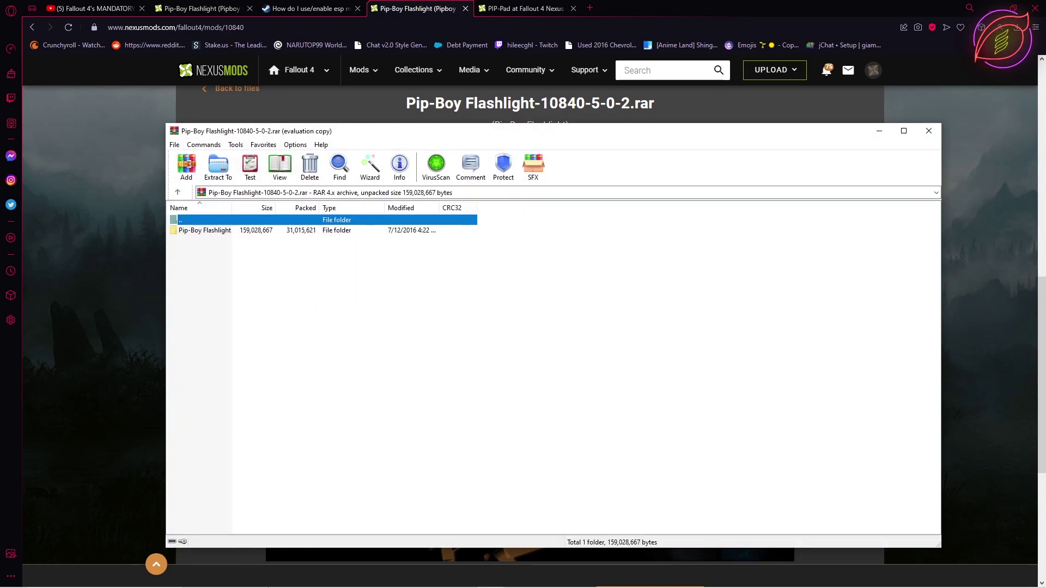
Step: Switch to Steam and browse Fallout 4's local files from the game's properties, leaving the installation folder on screen
mouse_move(223, 577)
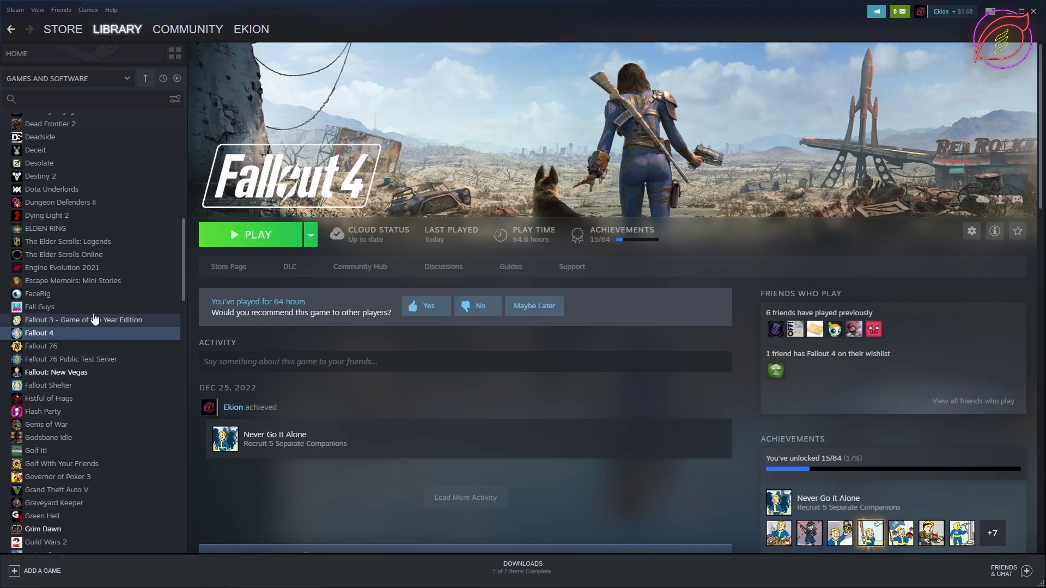
right_click(71, 329)
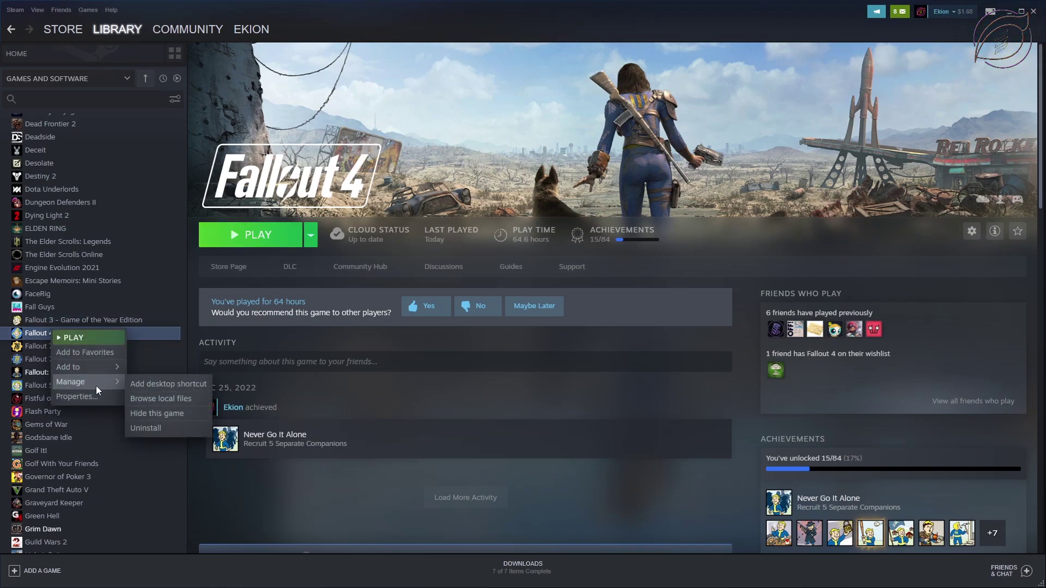
right_click(34, 338)
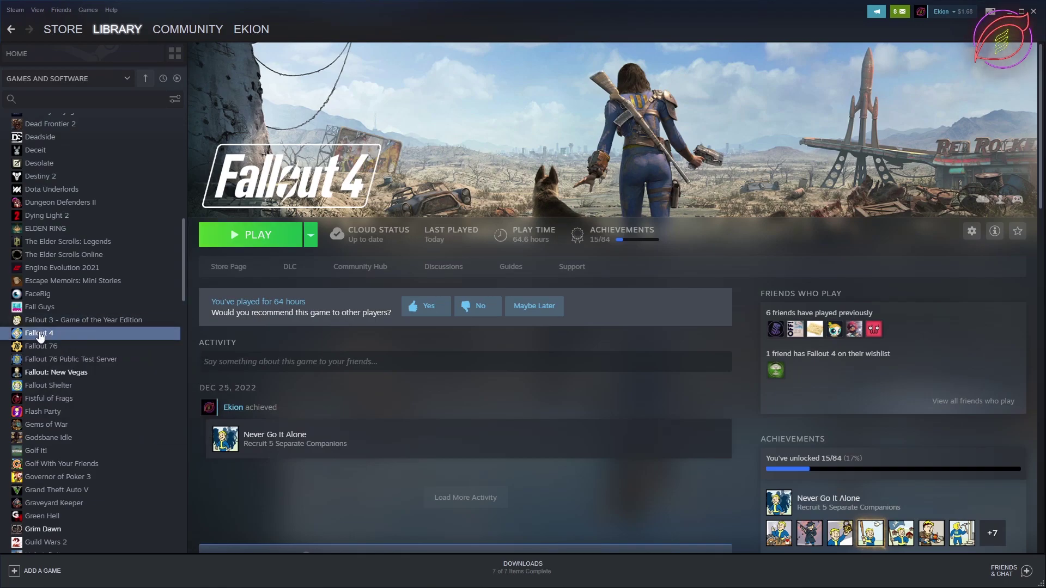
click(60, 397)
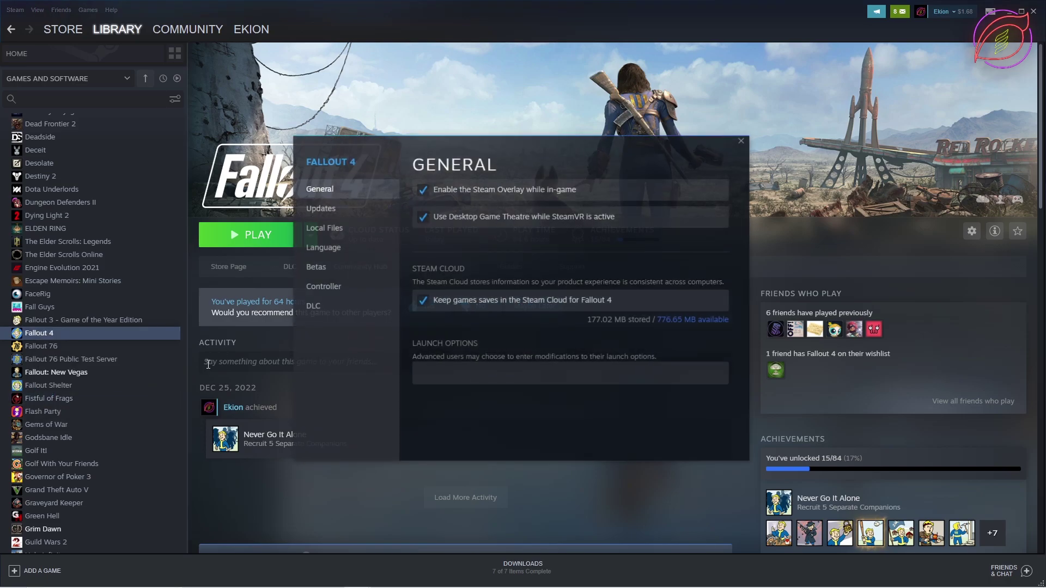
click(326, 228)
click(654, 191)
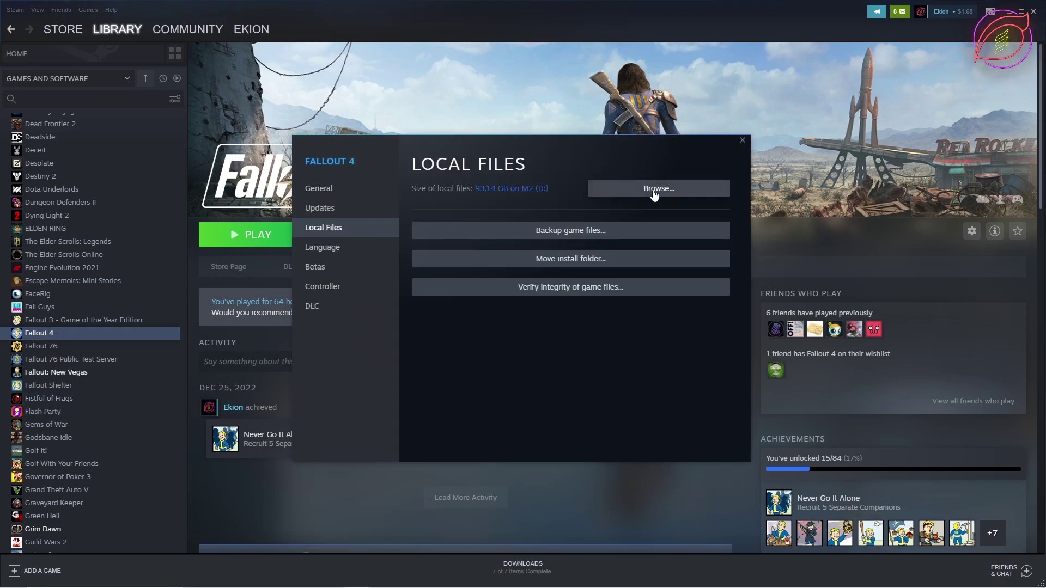
click(742, 140)
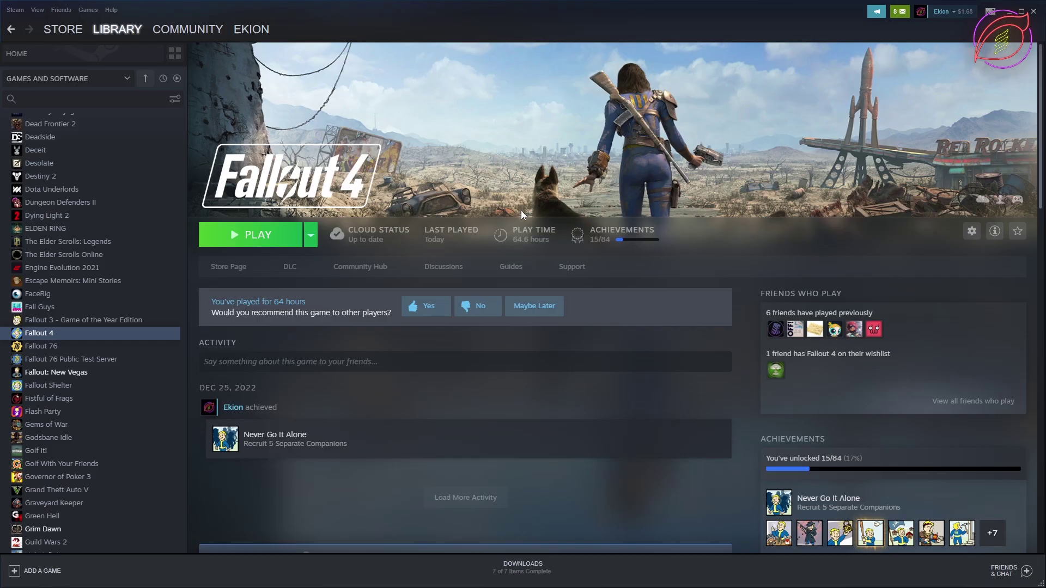
click(1009, 16)
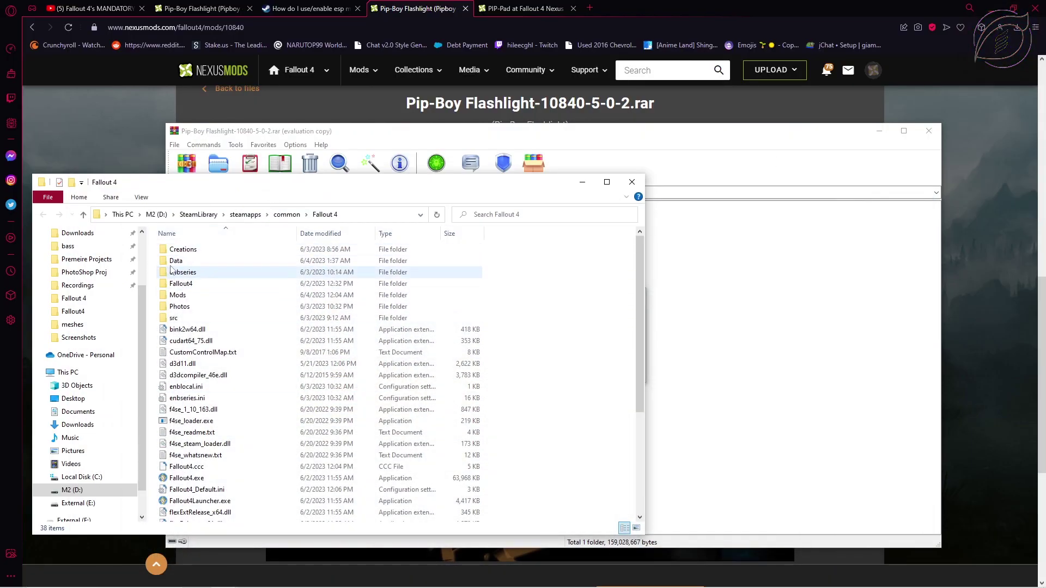
Step: Open the Data folder in the Fallout 4 directory and place the WinRAR window beside it
drag(369, 184, 357, 173)
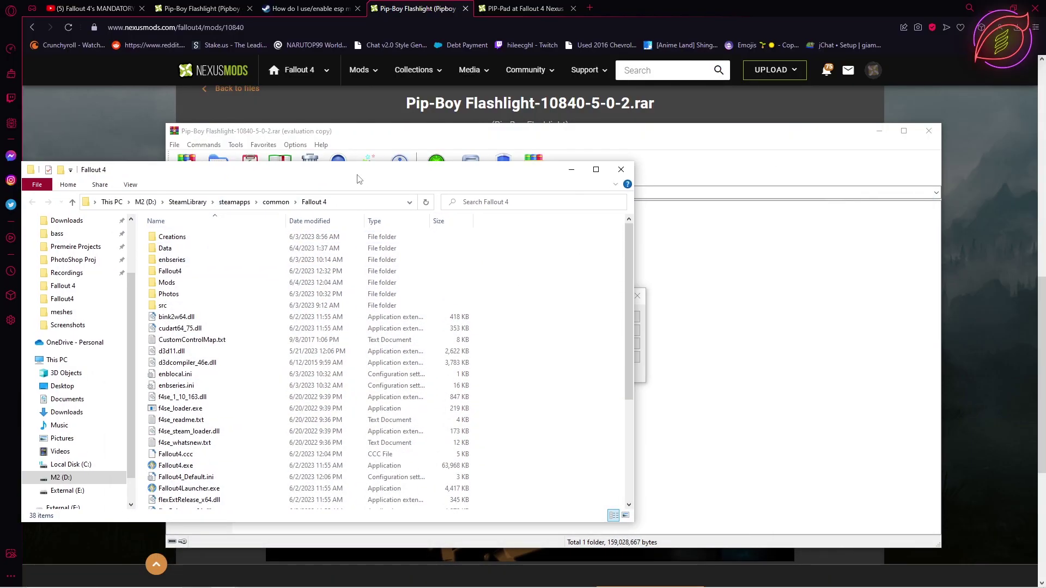
double_click(170, 249)
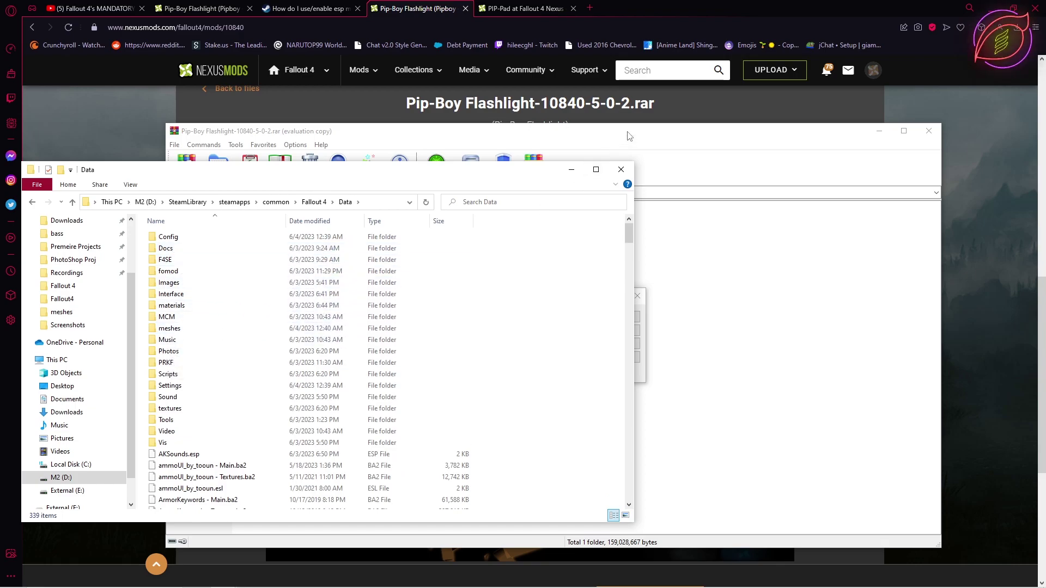
click(579, 143)
click(611, 343)
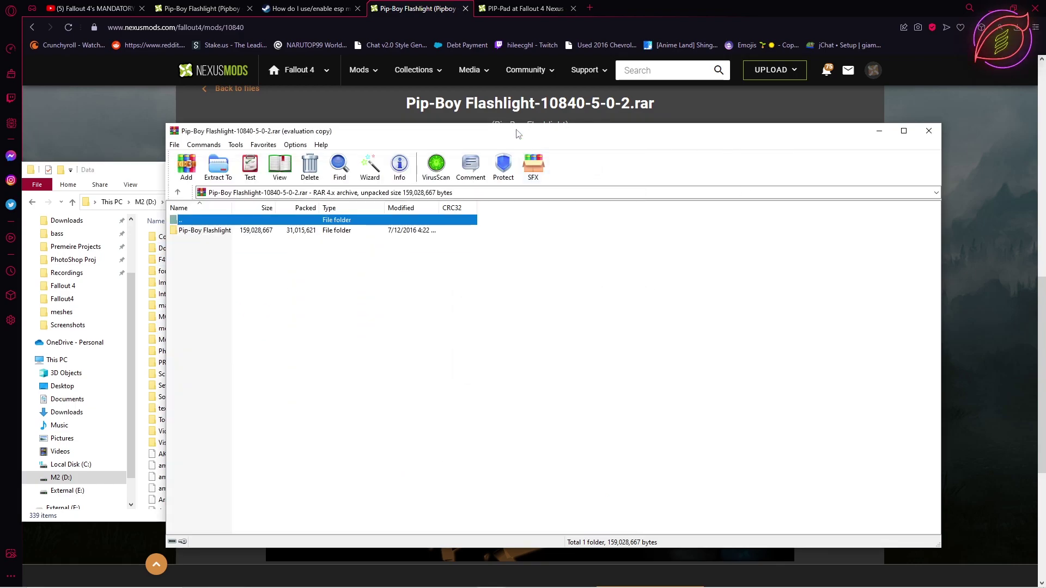
drag(518, 134, 896, 137)
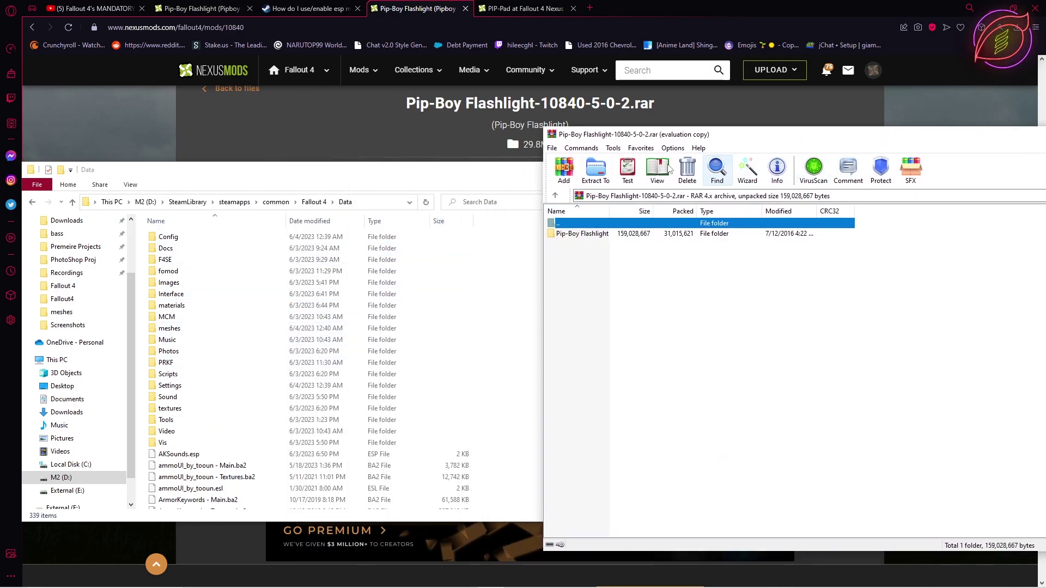
Step: Extract the meshes folder from the archive's Pip-Boy Flashlight\00-Core\PipboyEmit onto the meshes folder in Data, replacing the existing file
double_click(577, 235)
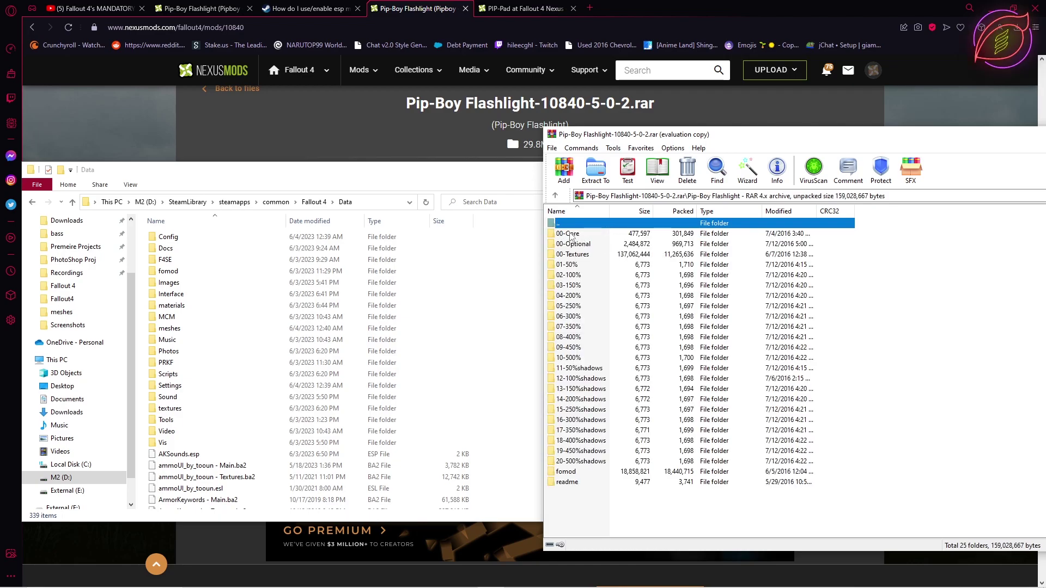
double_click(569, 234)
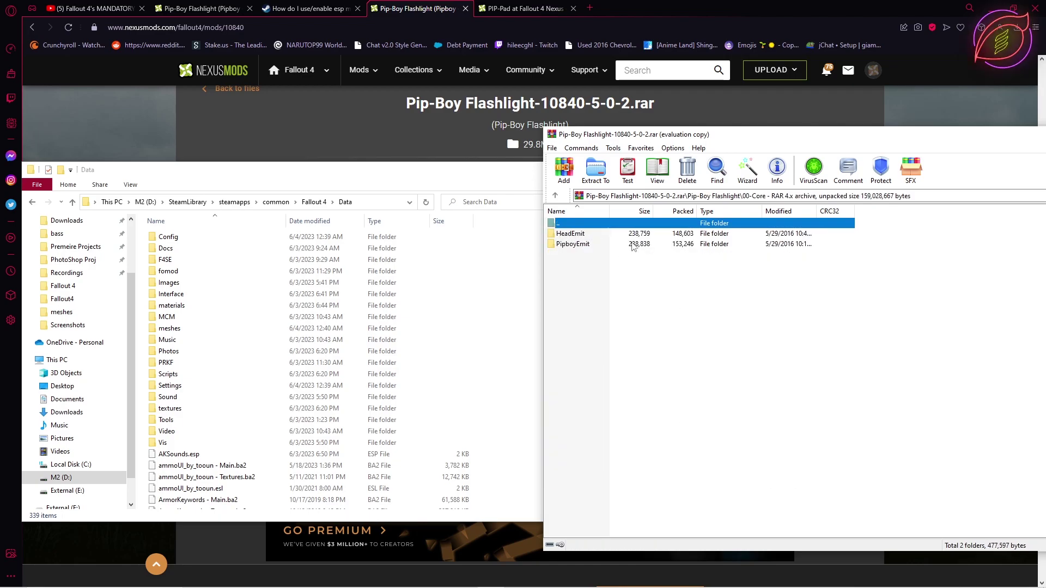
double_click(576, 244)
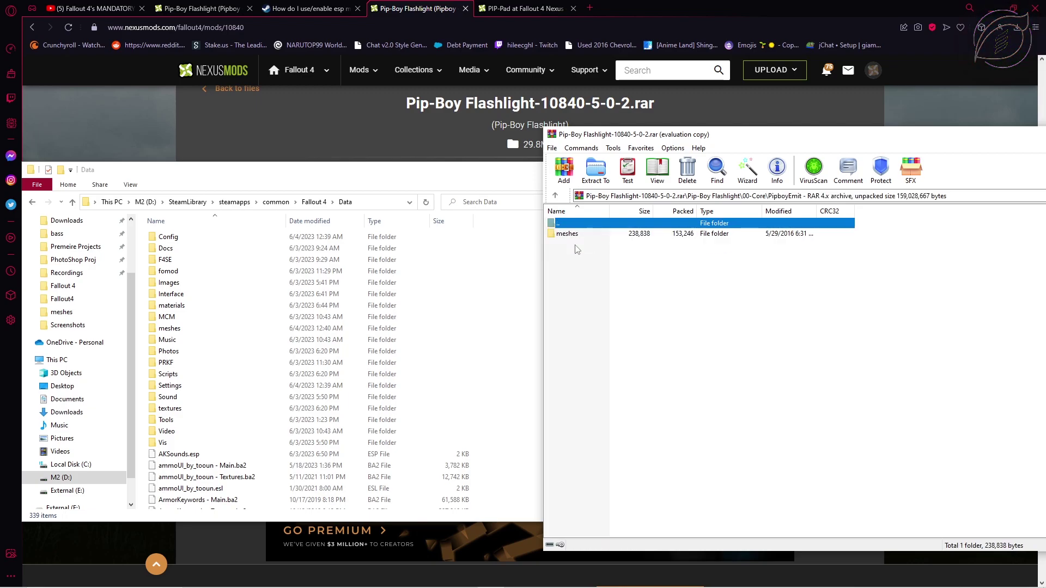
drag(568, 238, 576, 231)
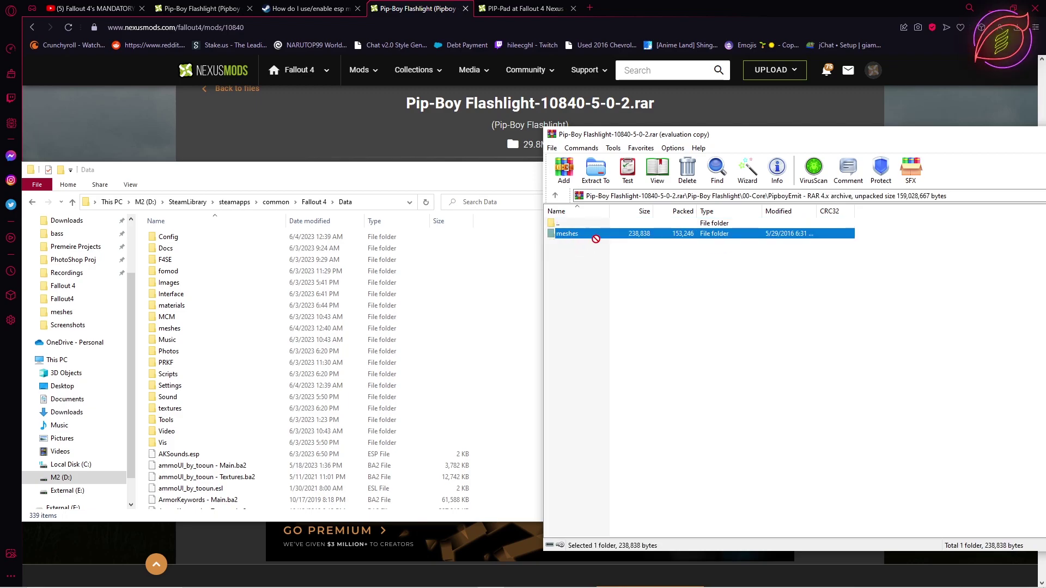
drag(604, 269, 167, 334)
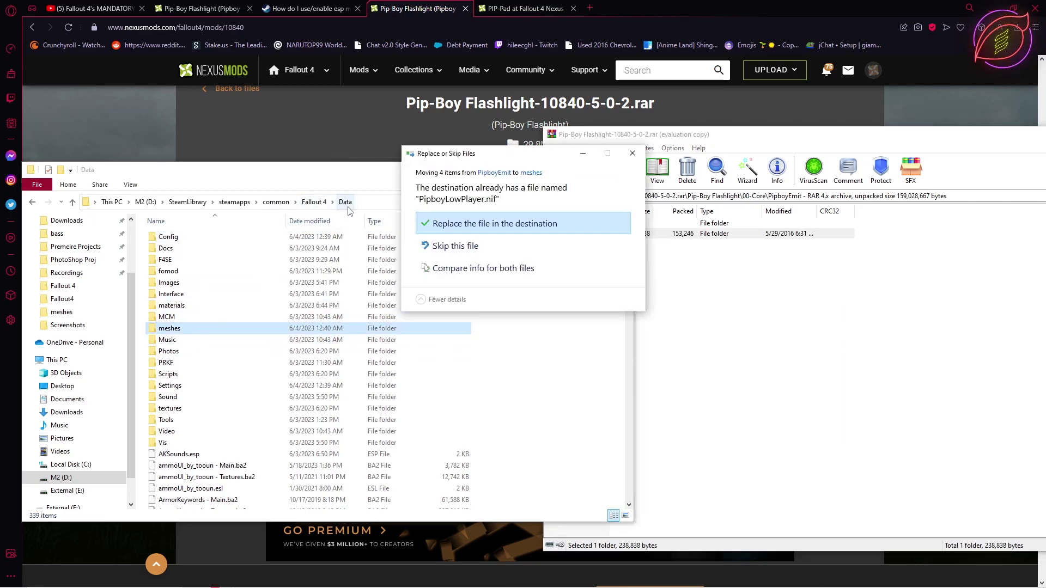
click(492, 224)
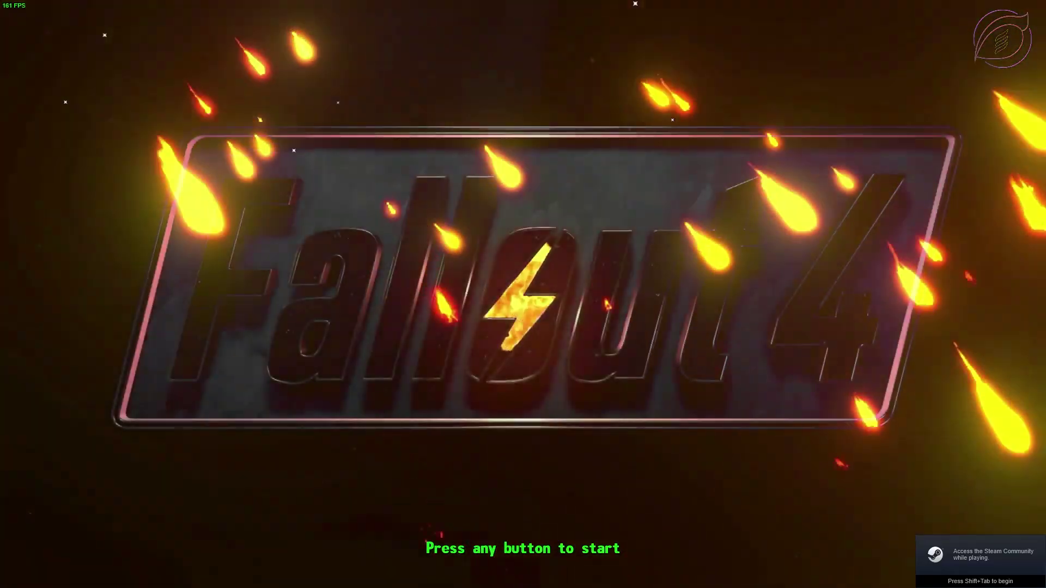
Step: Switch to Fallout 4 and continue the most recent saved game from the main menu
key(Return)
click(303, 259)
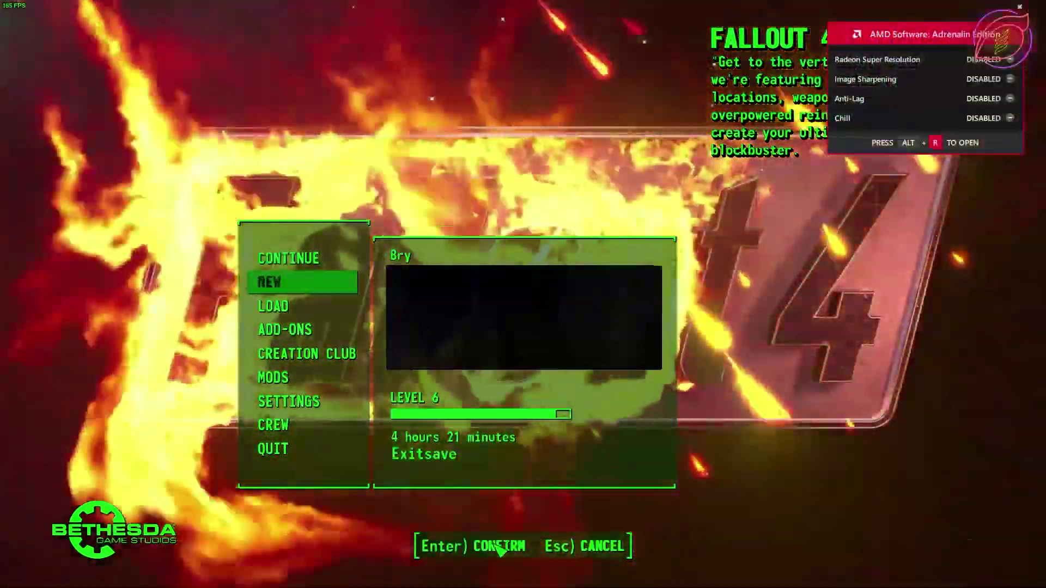
click(500, 548)
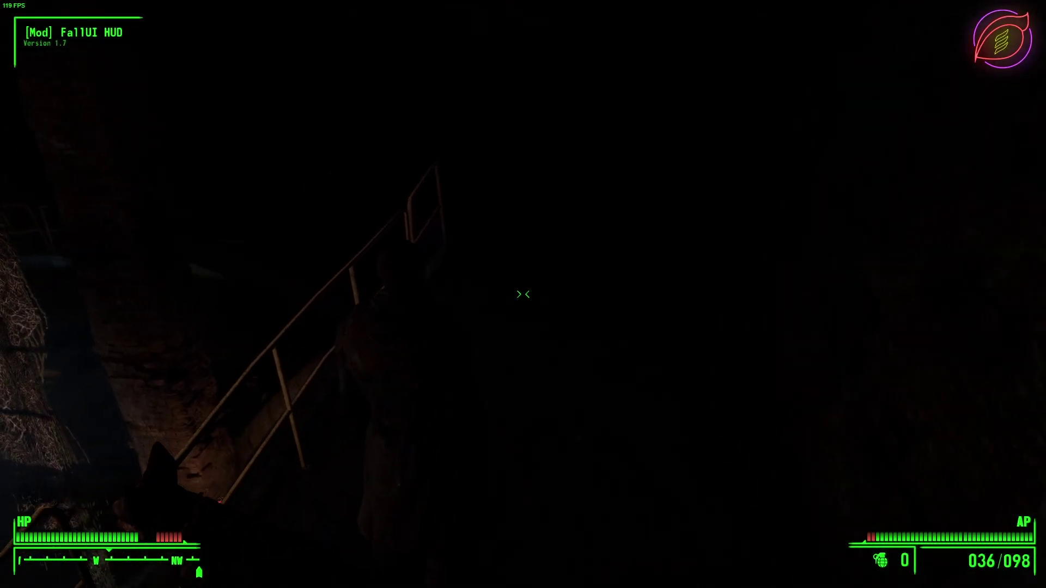
Step: Walk onto the lit metal platform and check the PIP-Pad's data, map and inventory pages before putting it away
key(w)
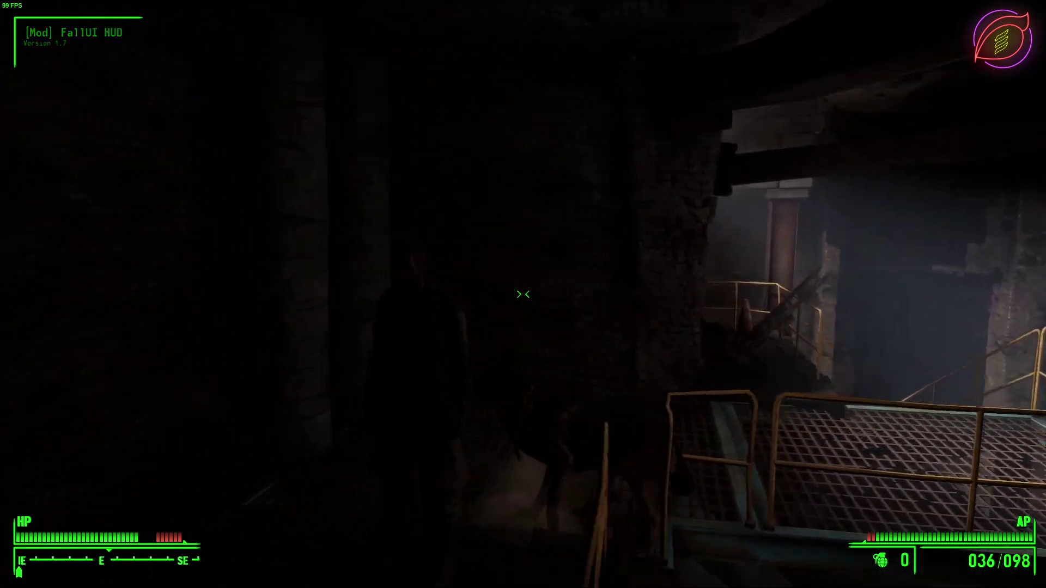
key(w)
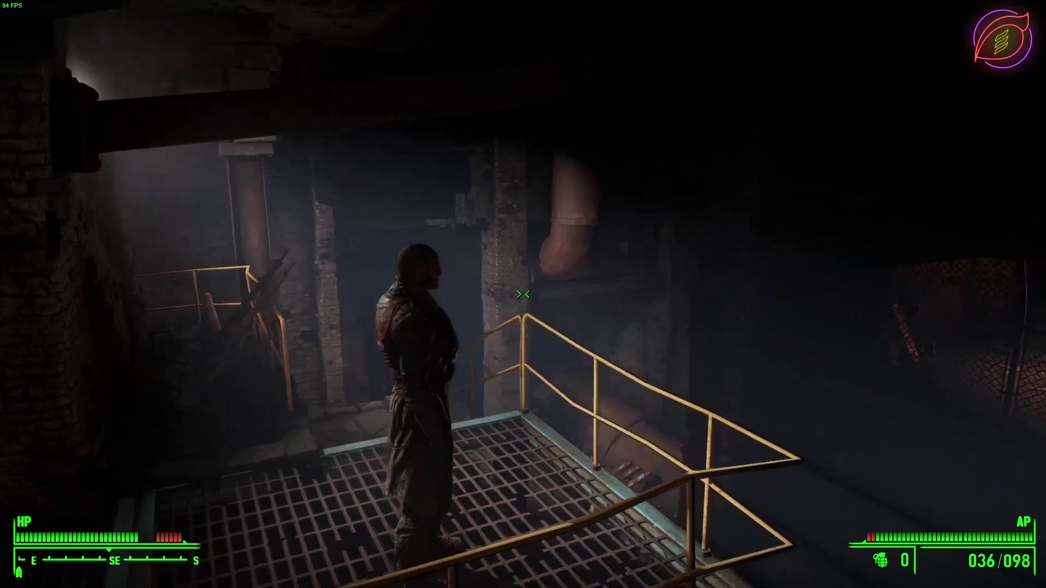
key(Tab)
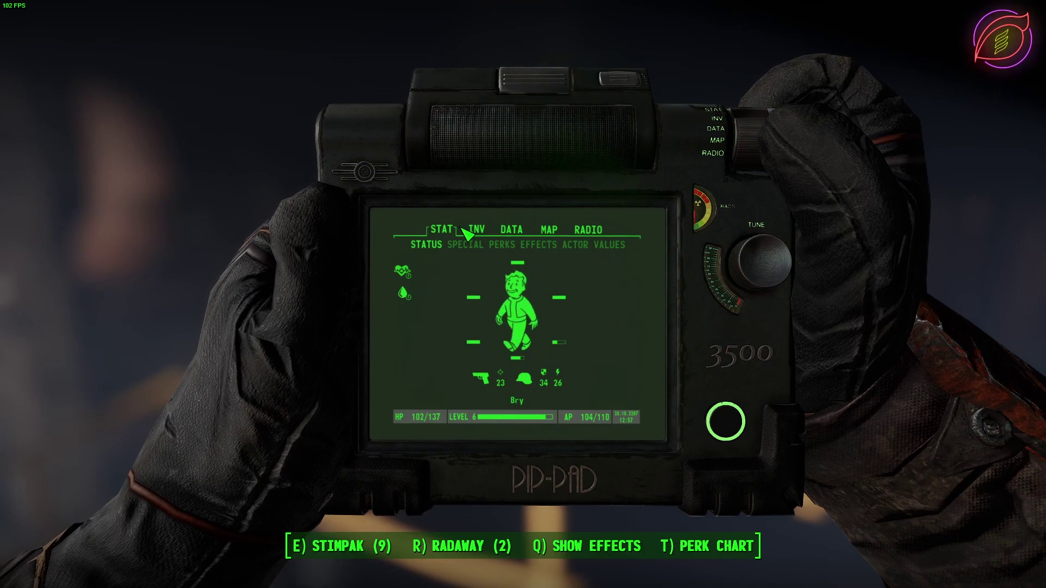
click(513, 230)
click(549, 230)
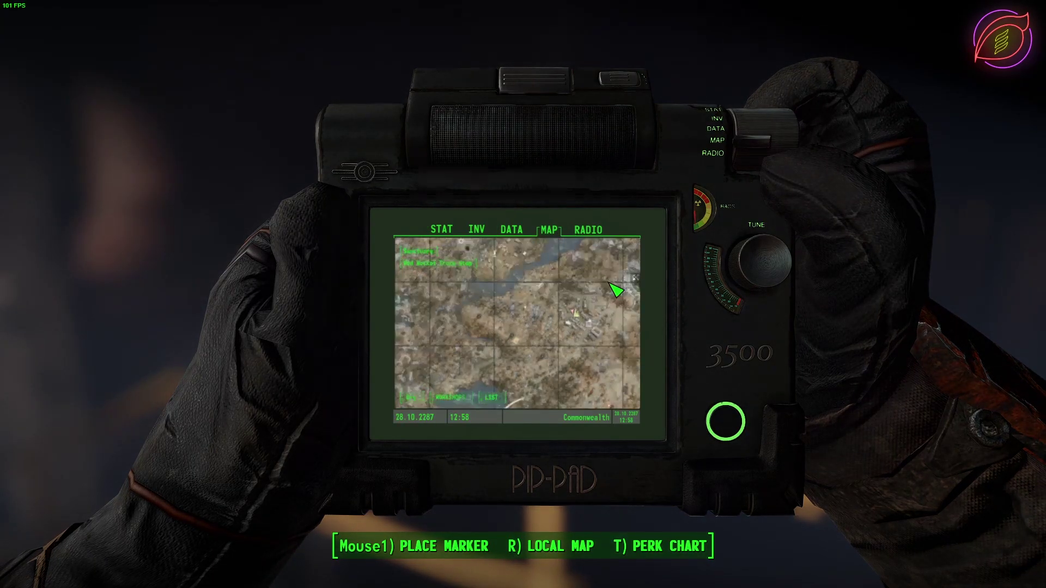
click(476, 230)
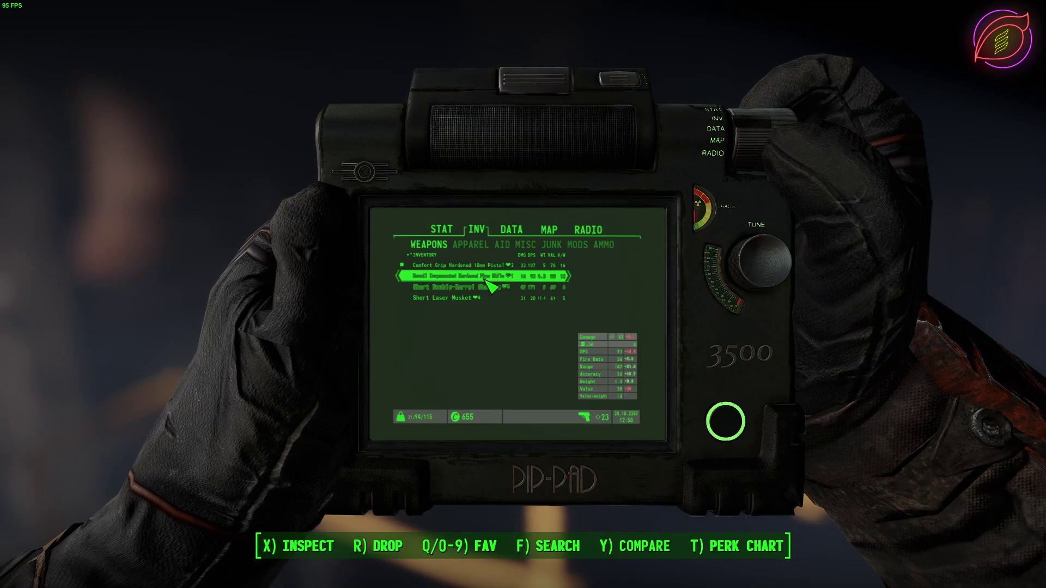
click(497, 245)
key(Tab)
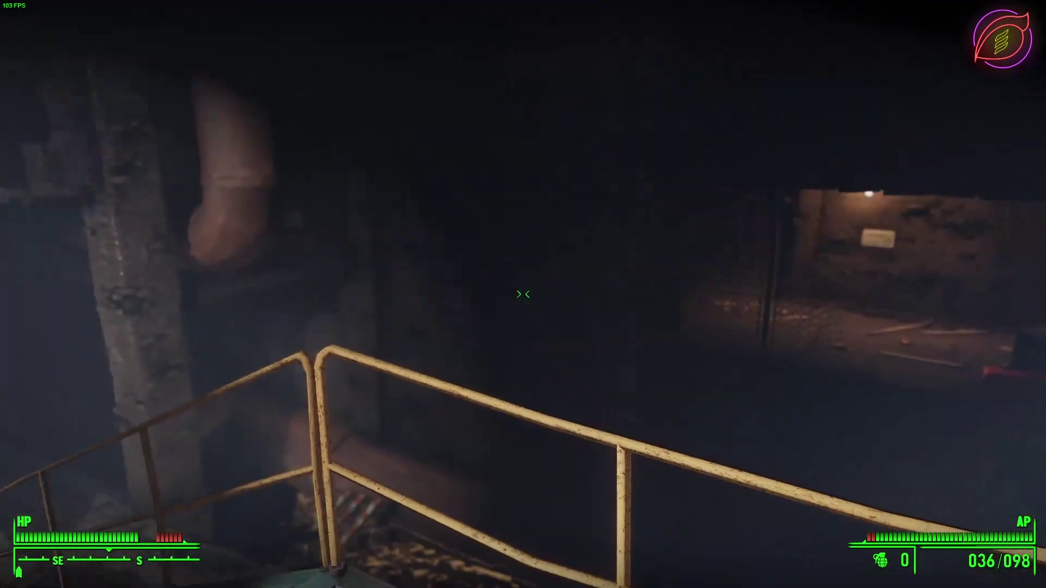
Step: Turn on the Pip-Boy flashlight and walk along the dark brick walls to examine its beam
key(w)
key(Tab)
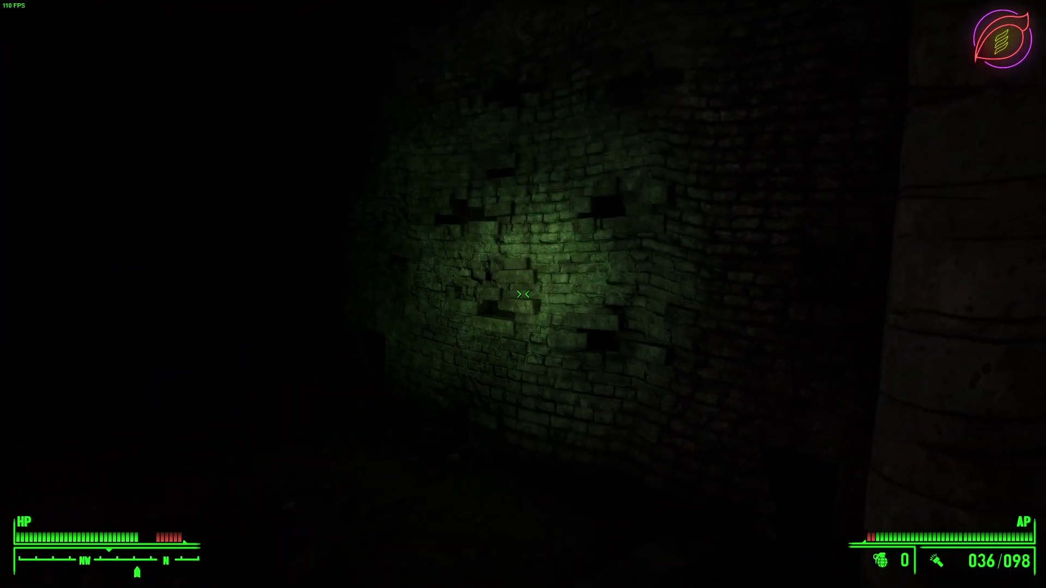
key(w)
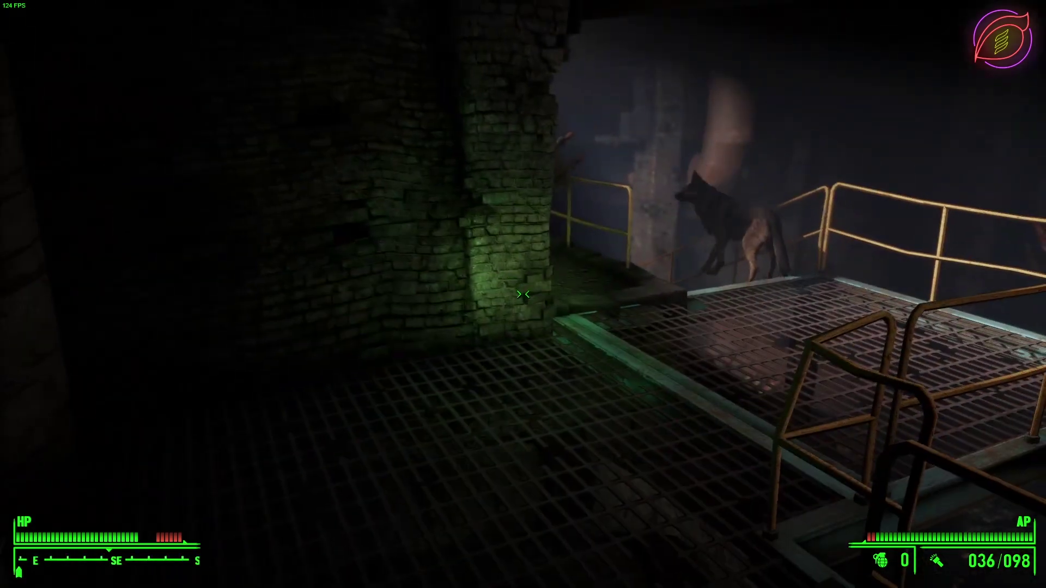